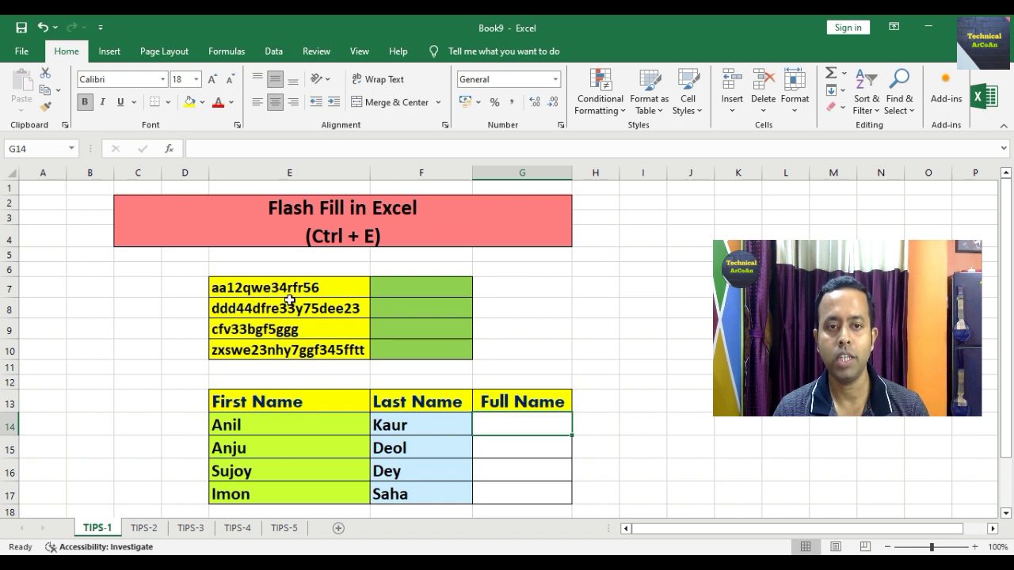
- Enter 123456 in F7 as the sample of the digits extracted from the mixed text in E7
click(417, 288)
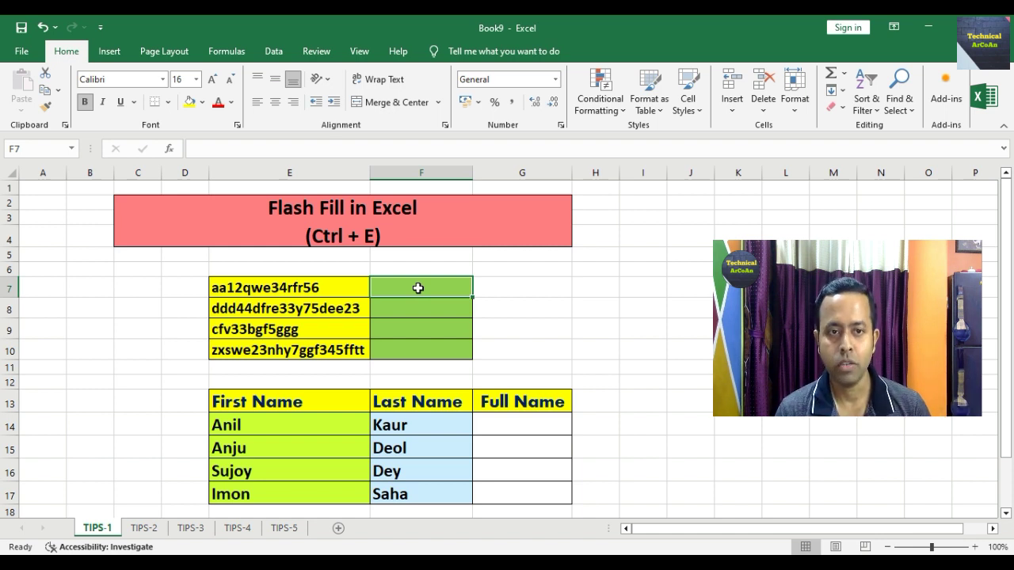
click(317, 287)
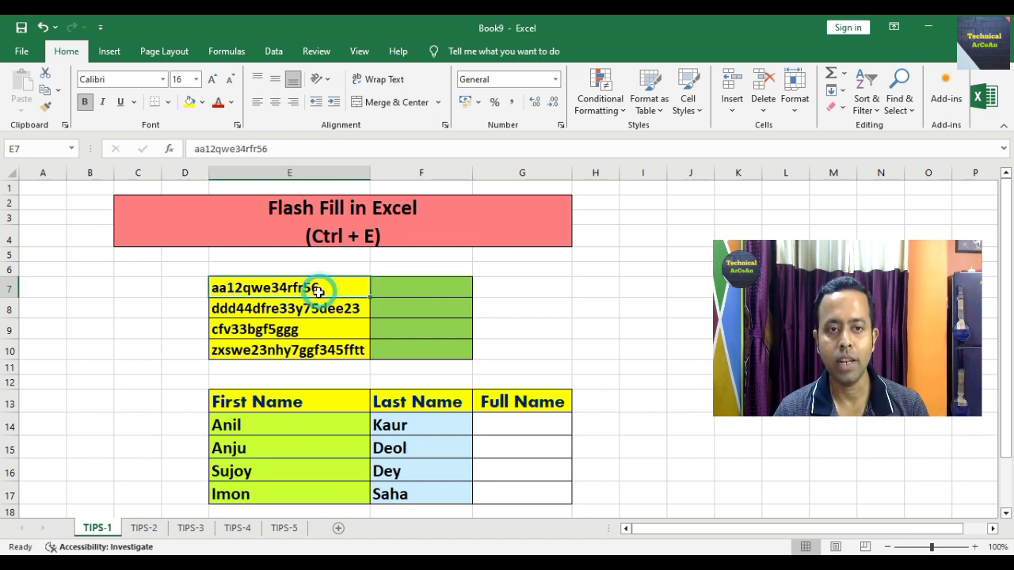
click(408, 289)
text(1)
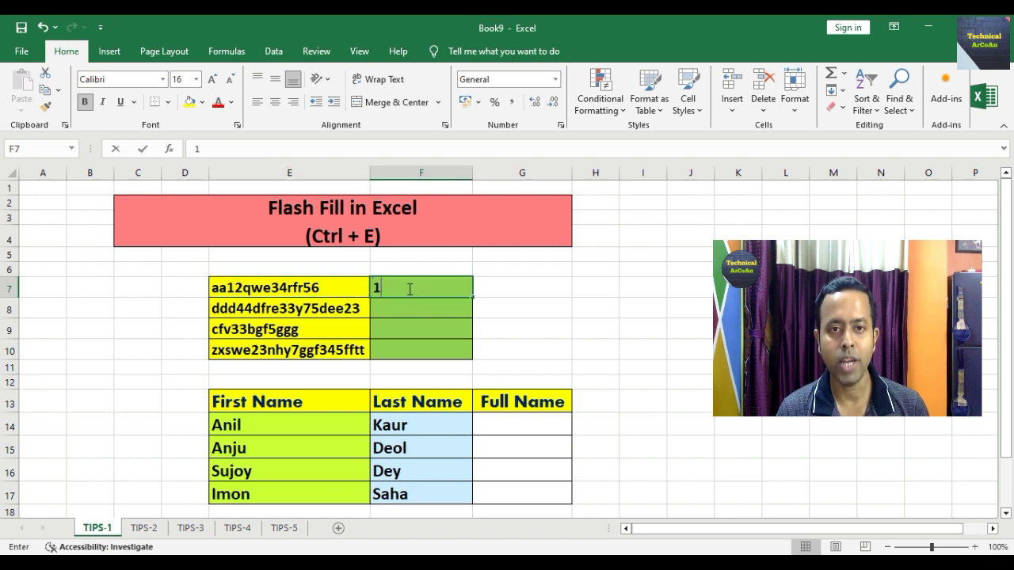
text(23456)
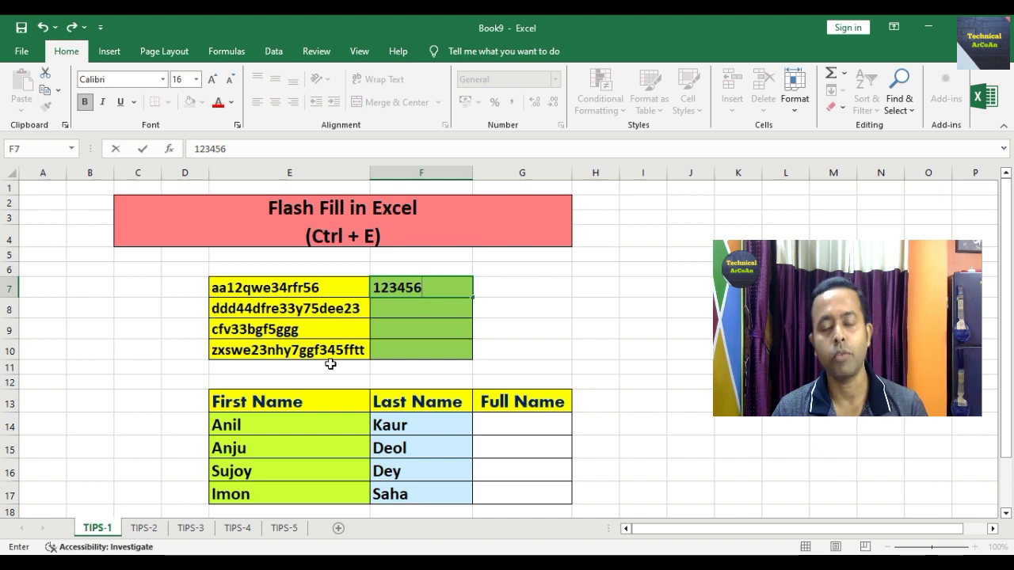
key(Return)
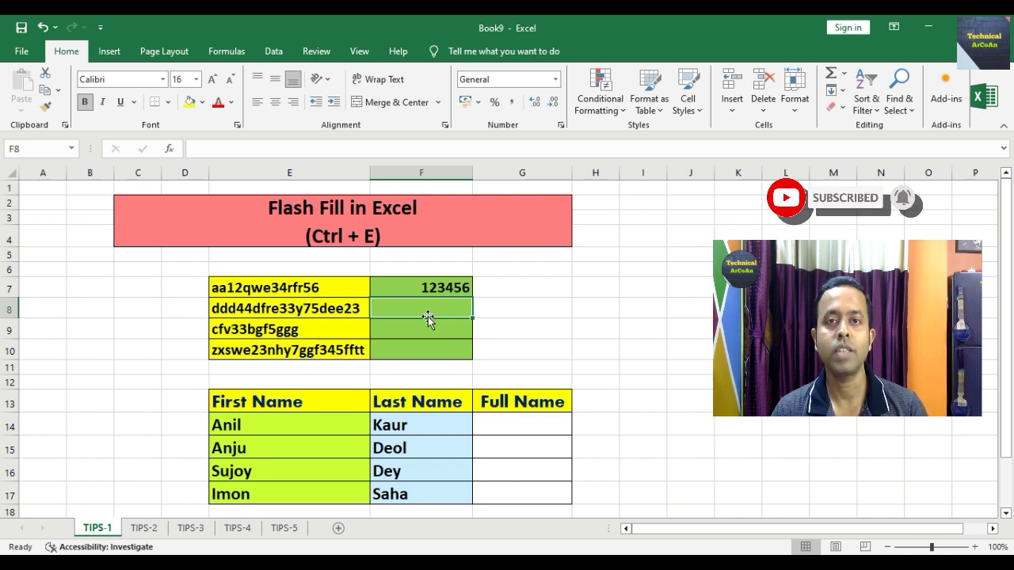
- Flash Fill the extracted digits from F8 down to F10, following the sample in F7
click(417, 287)
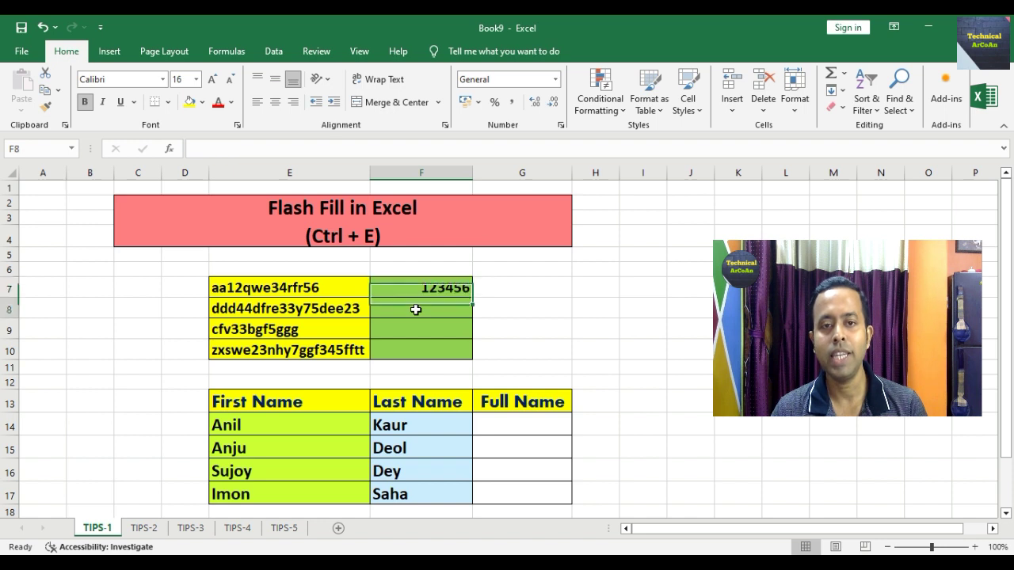
click(416, 310)
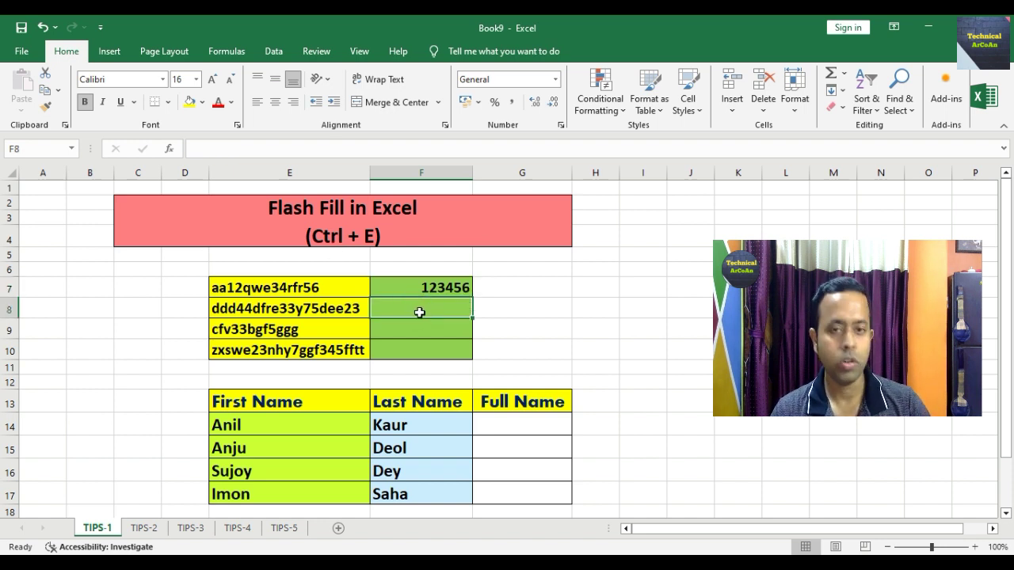
key(ctrl+e)
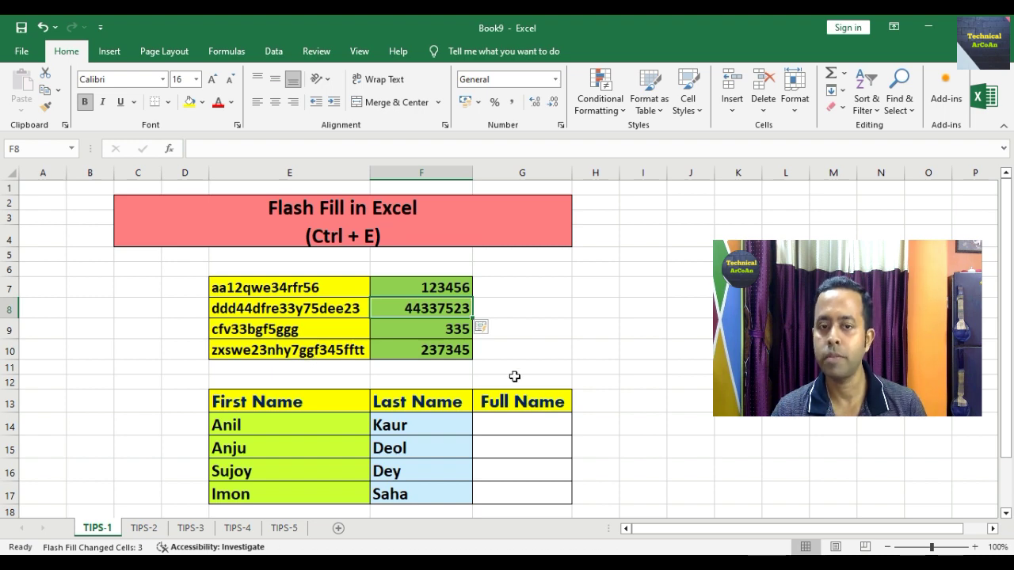
- Enter the first row's first and last name, separated by a space, in G14 and Flash Fill the remaining full names in G15:G17
click(513, 430)
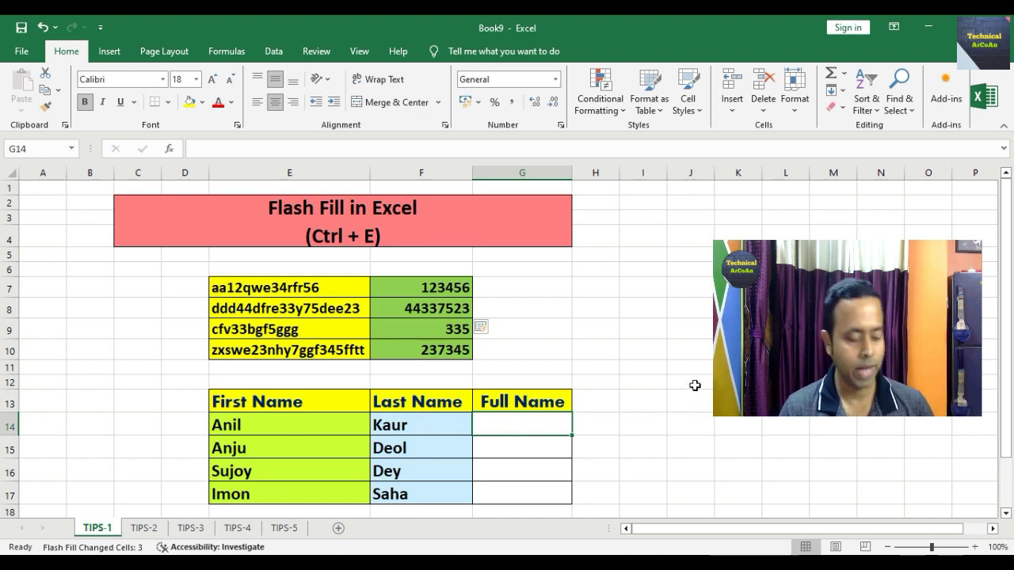
text(Anil)
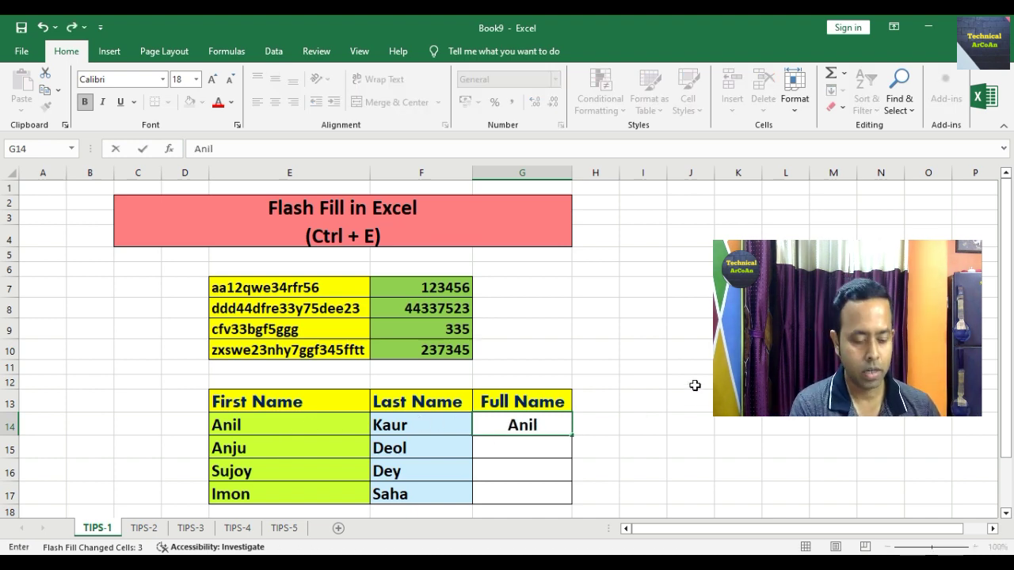
text( Kaur)
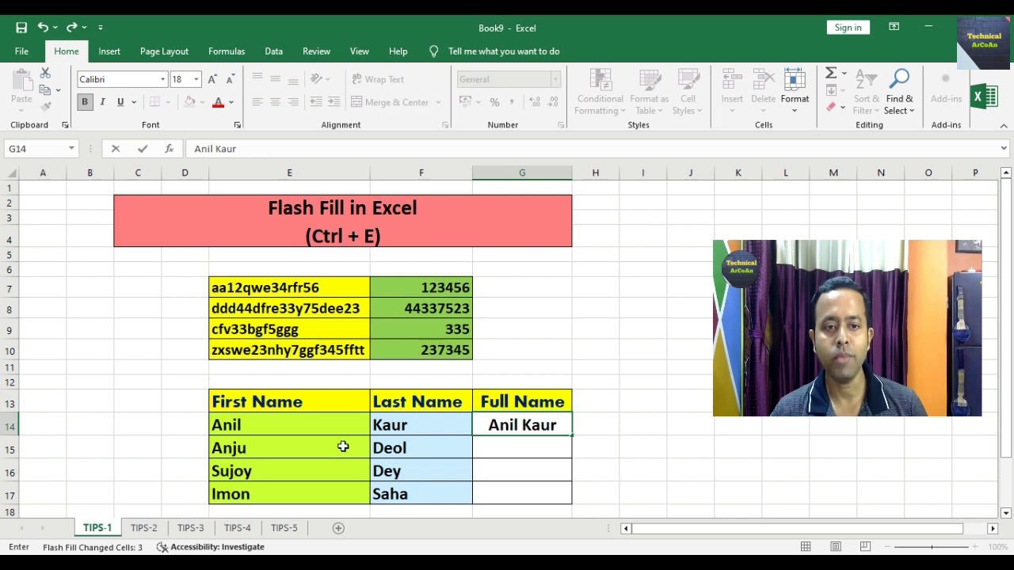
click(522, 450)
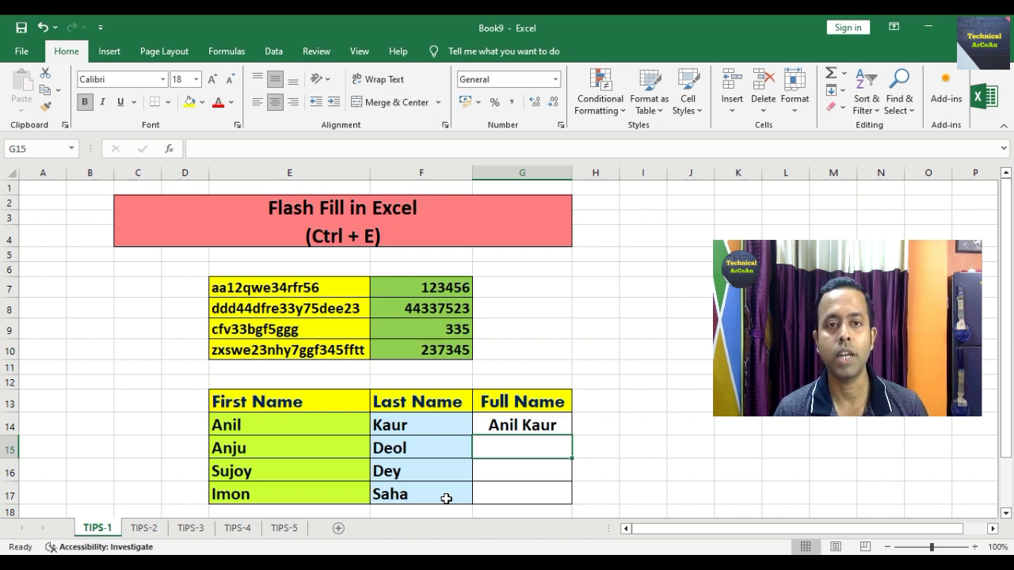
key(ctrl+e)
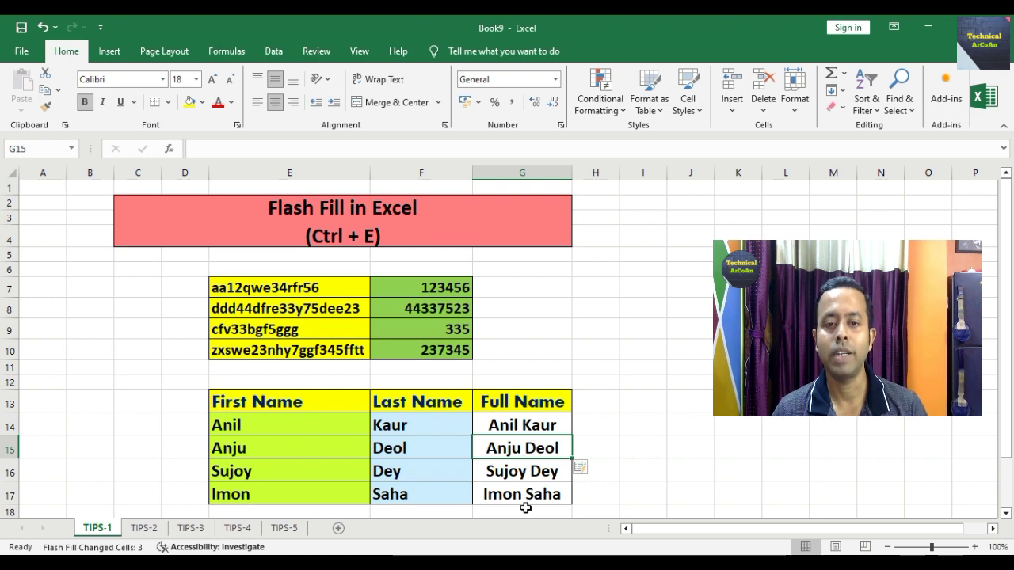
click(530, 425)
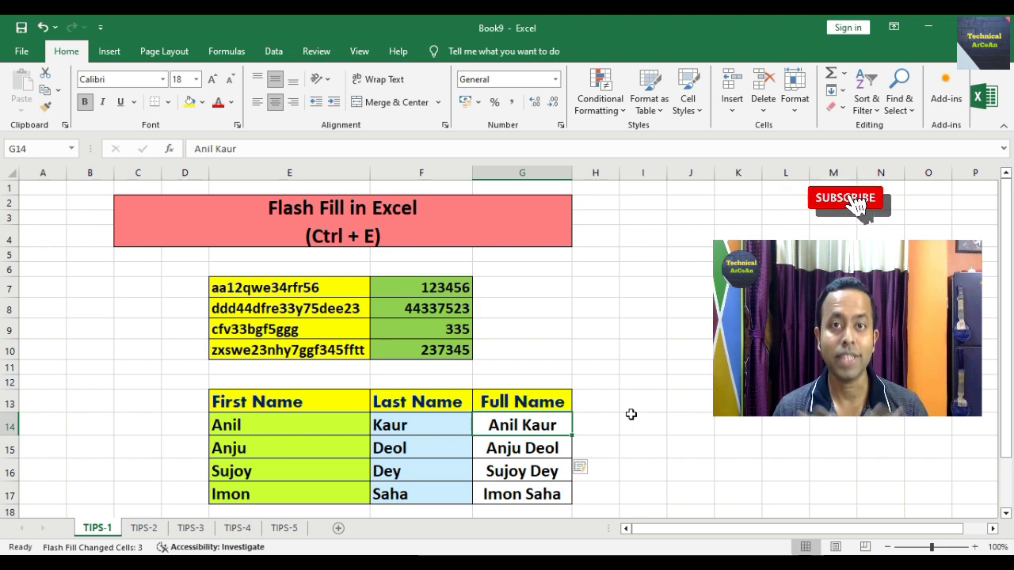
- On the TIPS-2 sheet, add a Duplicate Values conditional format to F8:F16 with Green Fill with Dark Green Text
click(144, 527)
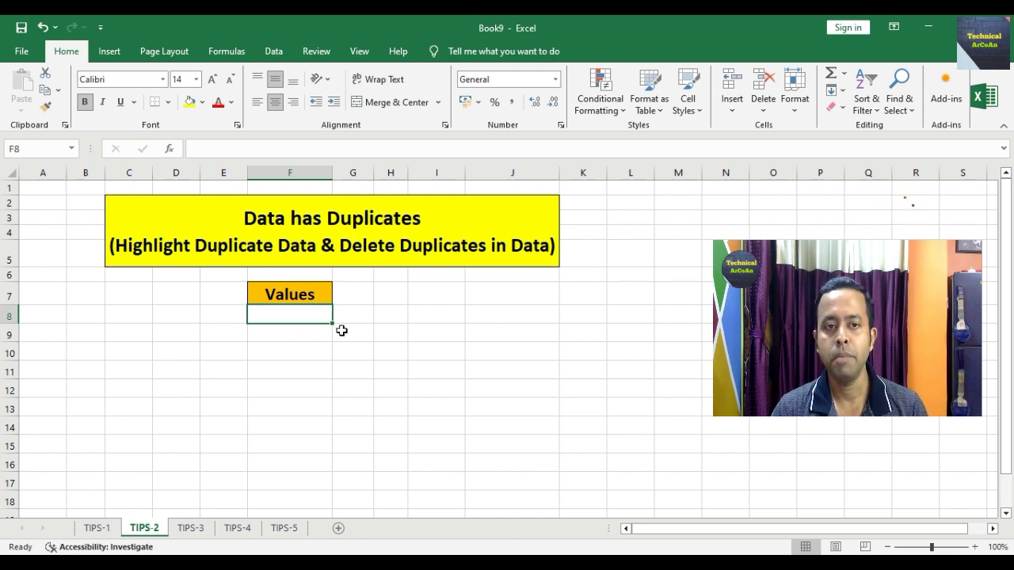
drag(276, 316, 290, 463)
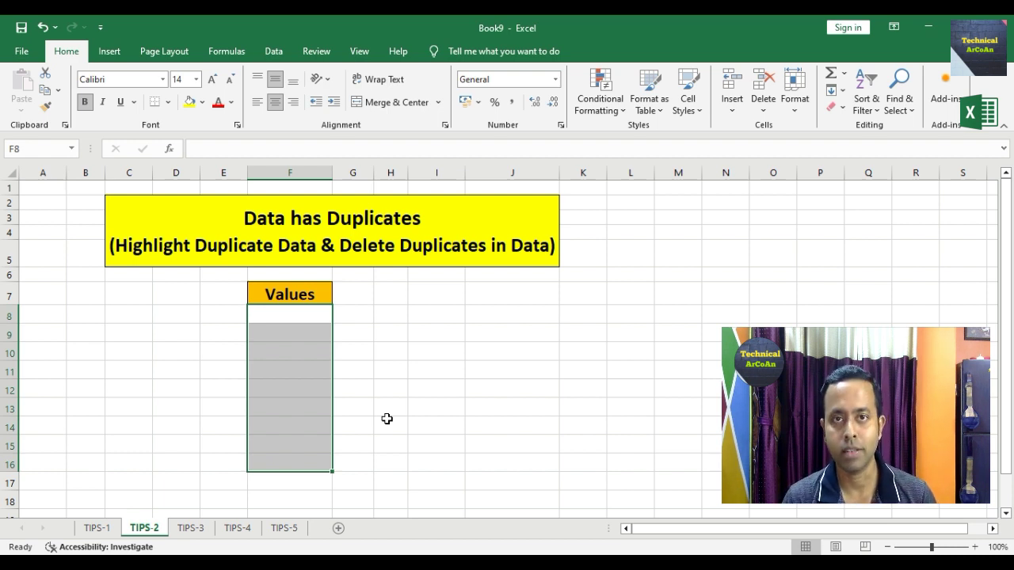
click(386, 419)
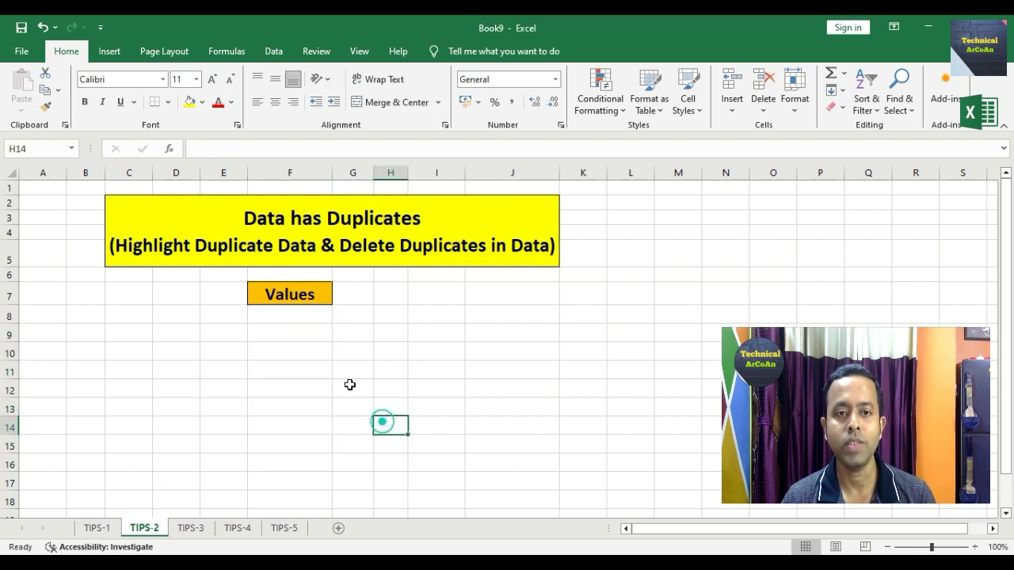
drag(291, 314, 293, 462)
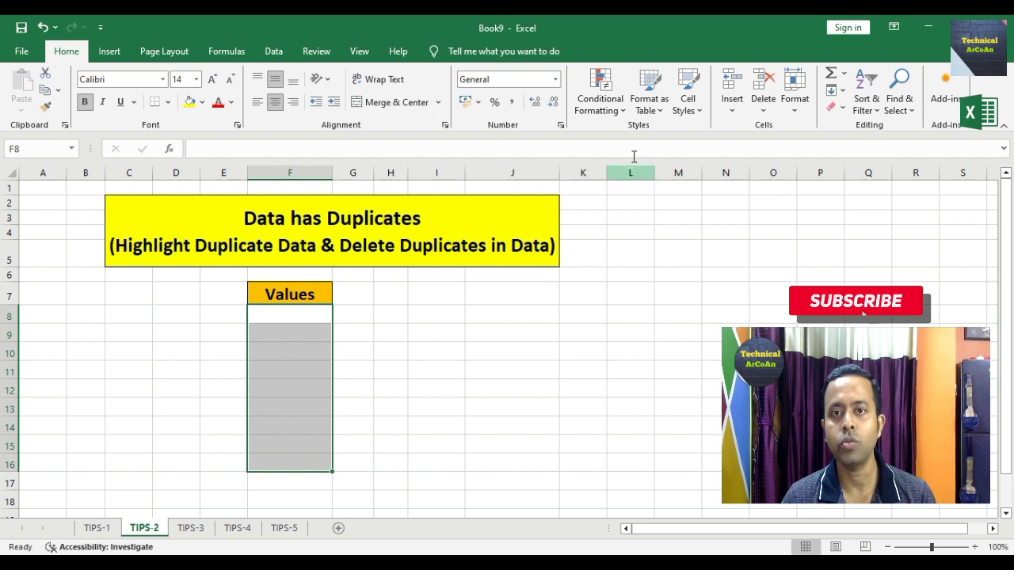
click(609, 115)
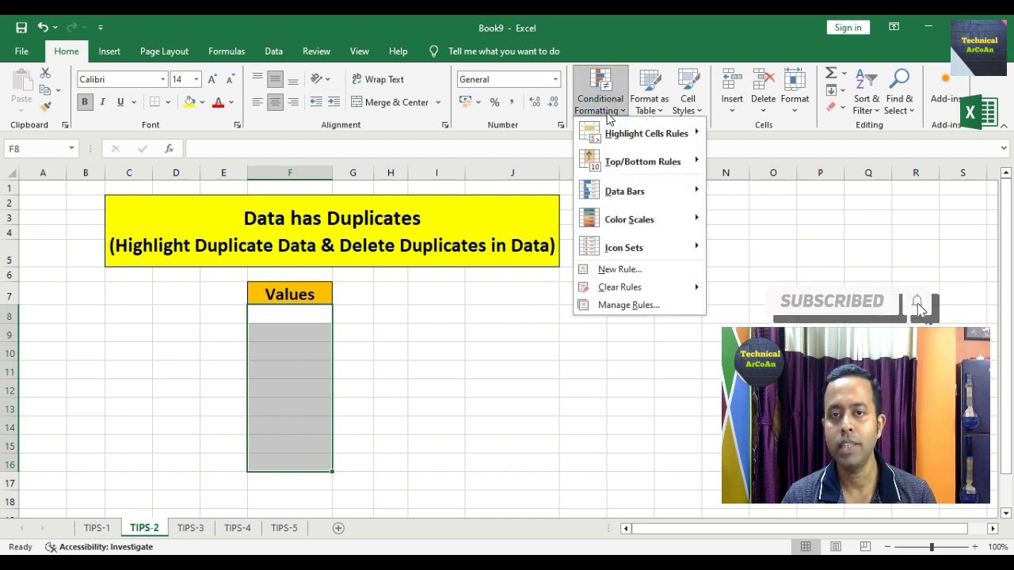
mouse_move(616, 141)
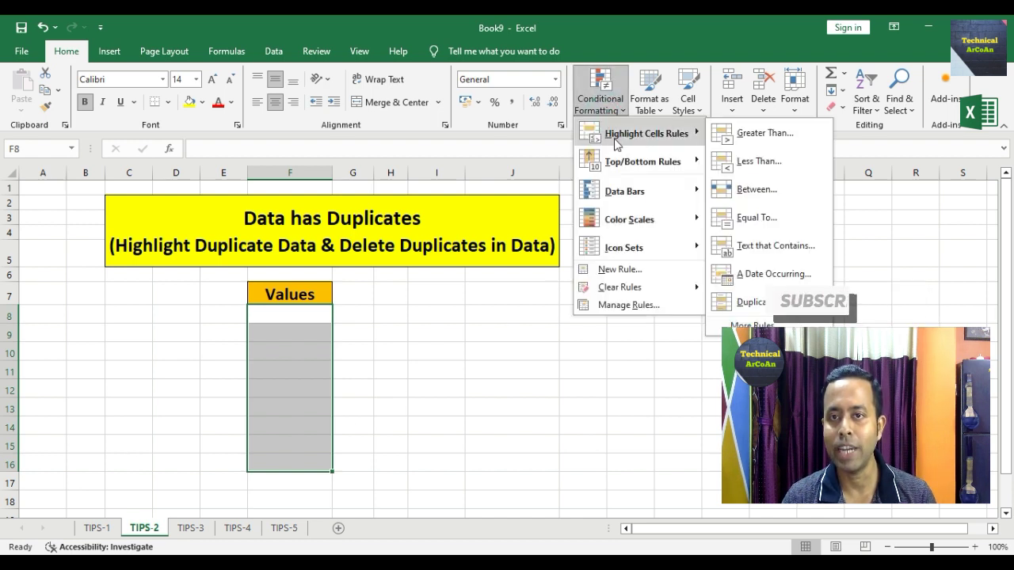
click(767, 308)
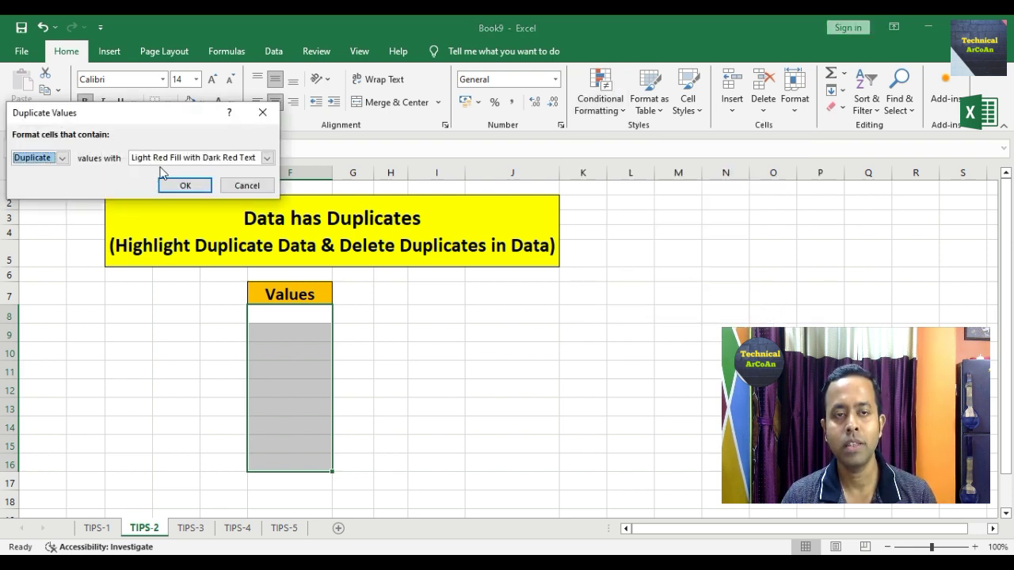
click(267, 159)
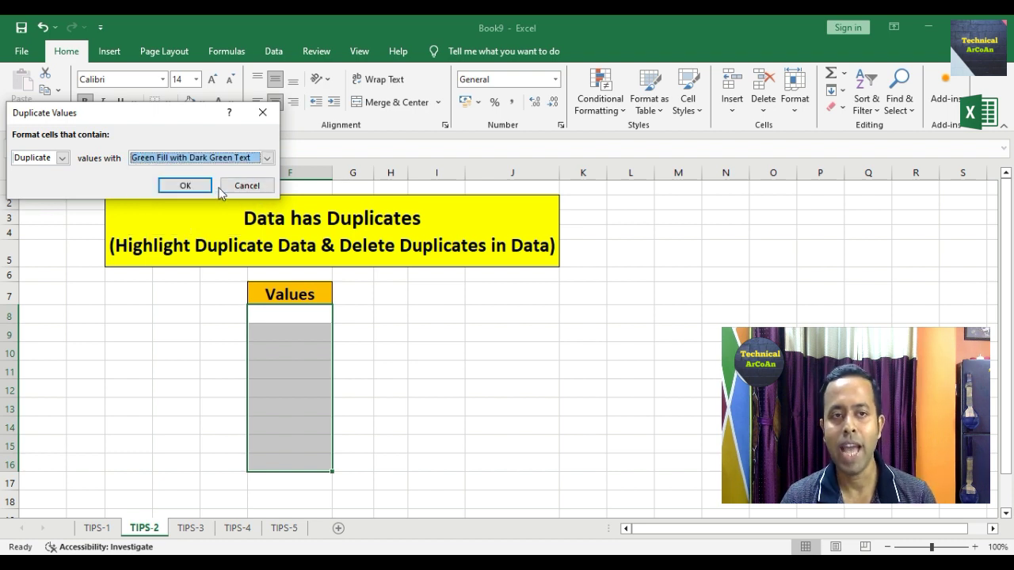
click(190, 186)
- Fill F8:F12 under Values with 34, a first name, 34, a surname and 34
click(265, 316)
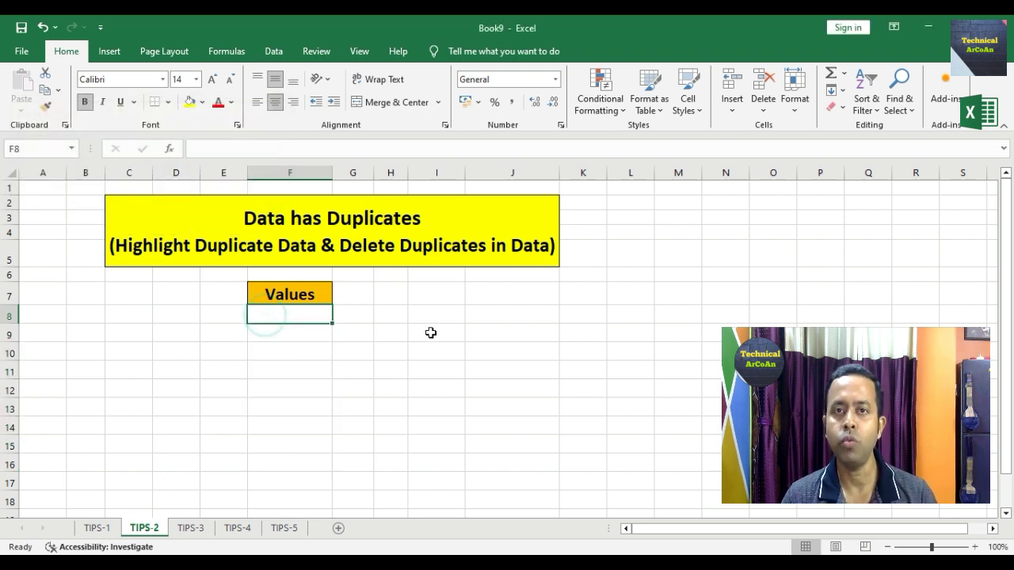
text(34)
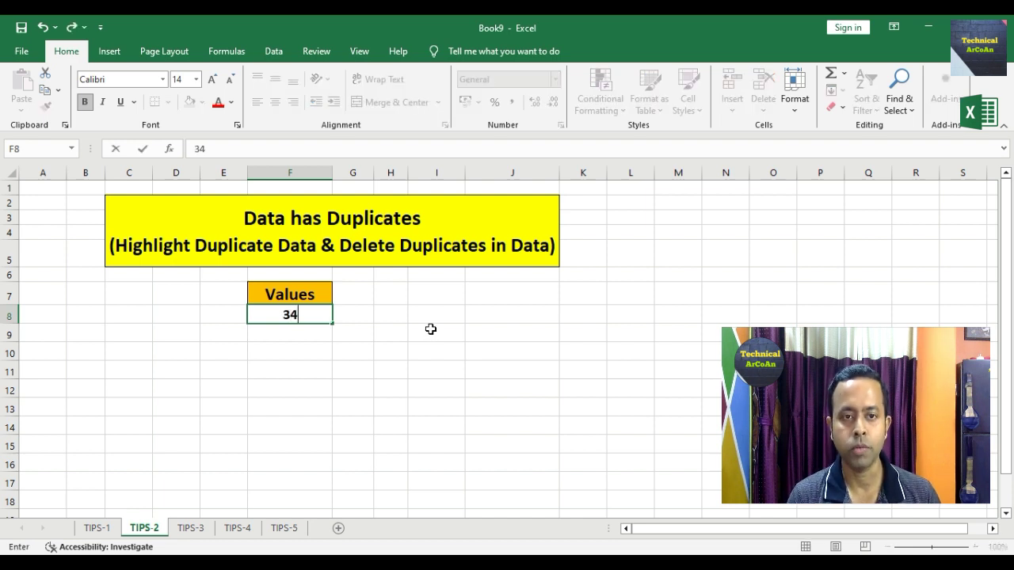
key(Return)
text(Arnab)
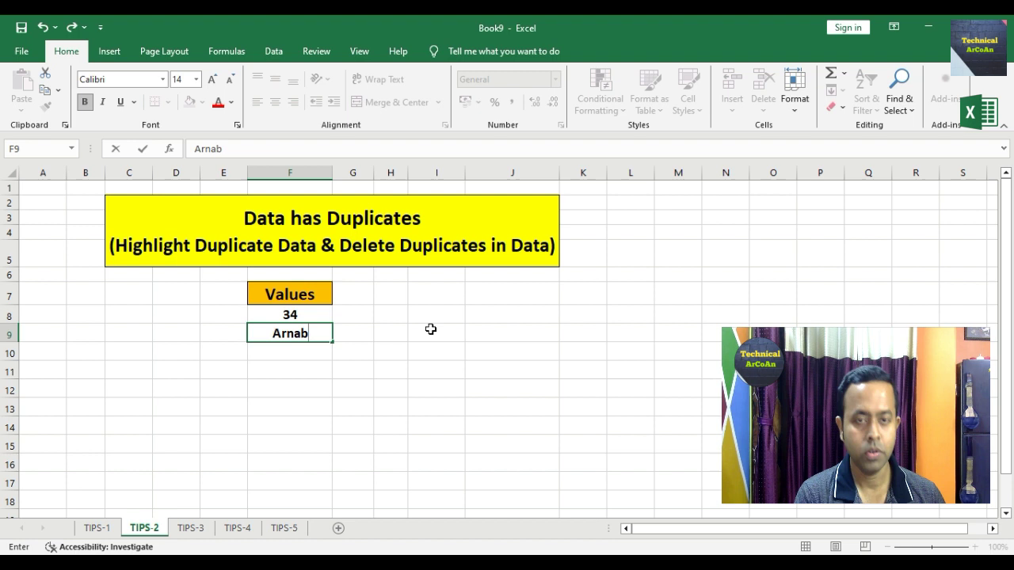
key(Return)
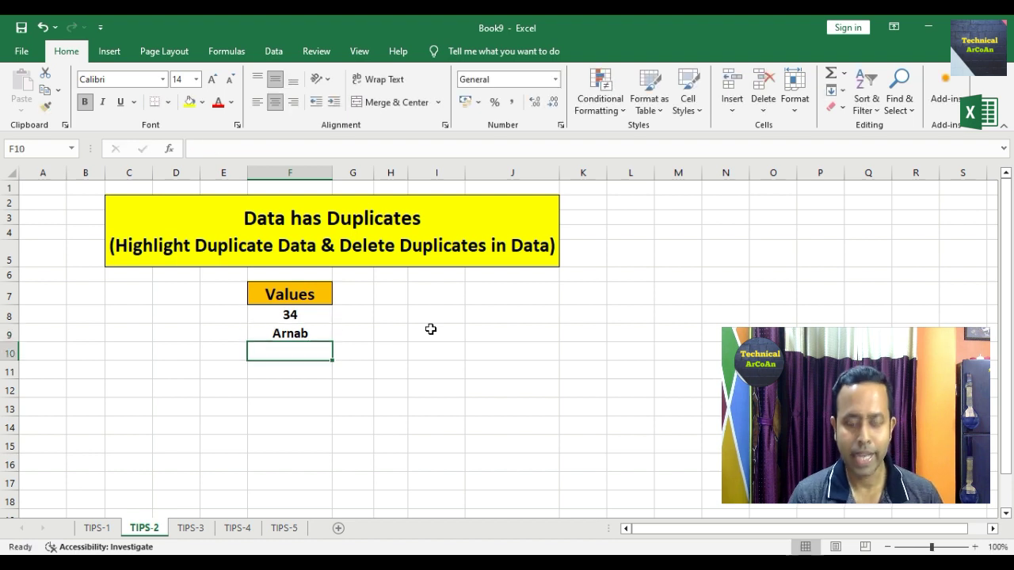
text(34)
key(Return)
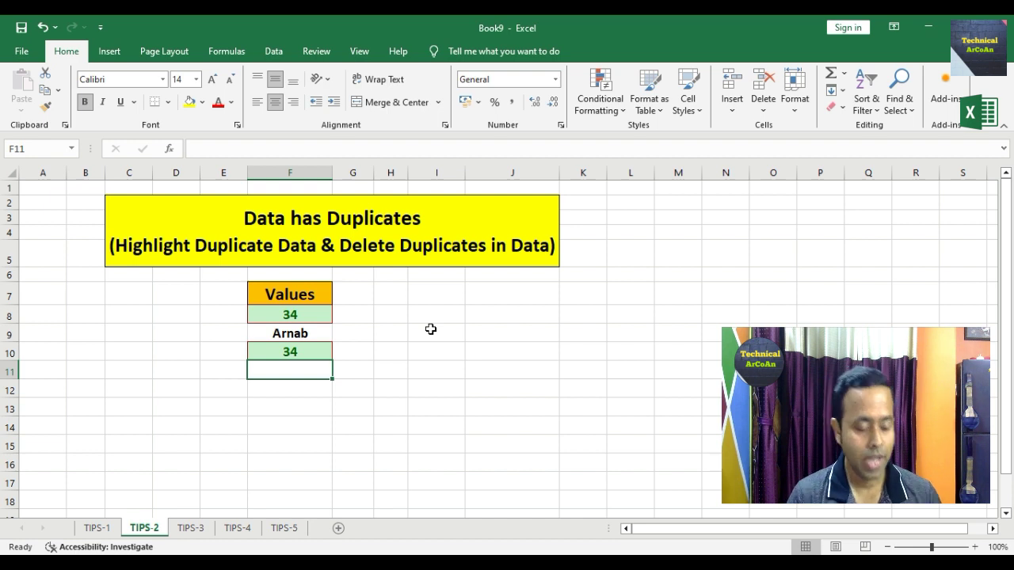
text(Kundu)
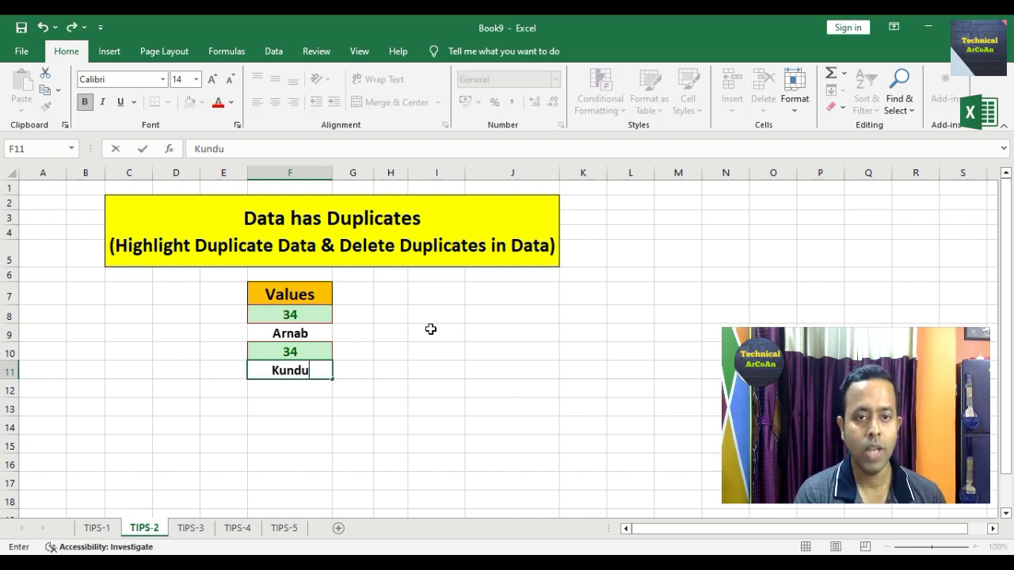
key(Return)
text(34)
key(Return)
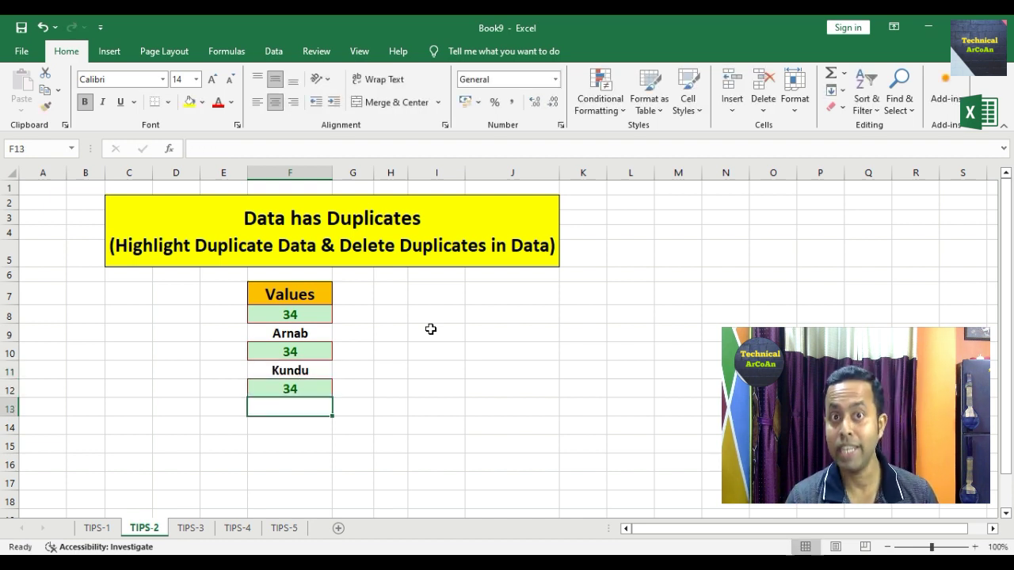
- Fill F13:F15 with 12, the same first name as in F9, and 66
text(12)
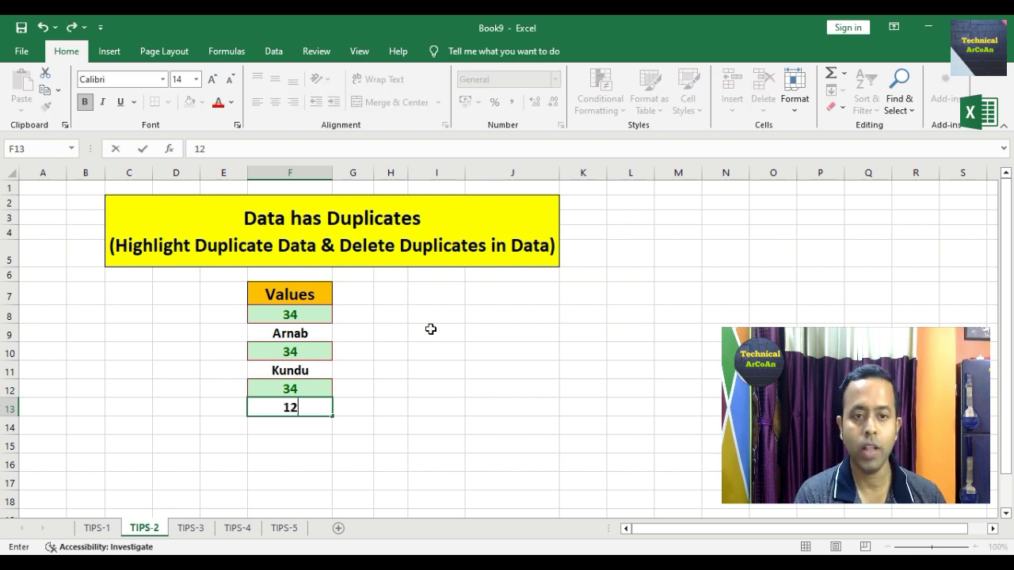
key(Return)
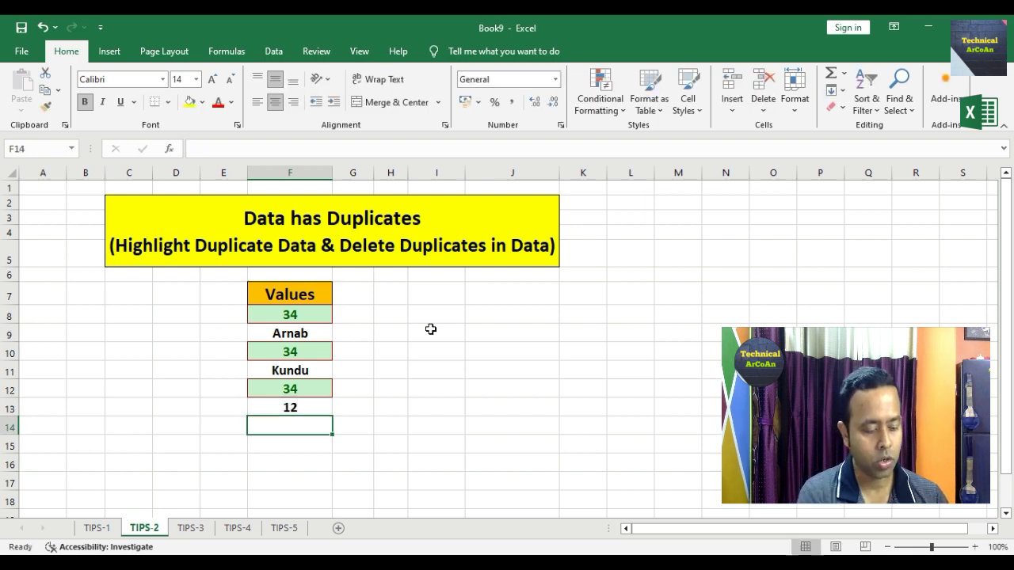
text(Arnab)
key(Return)
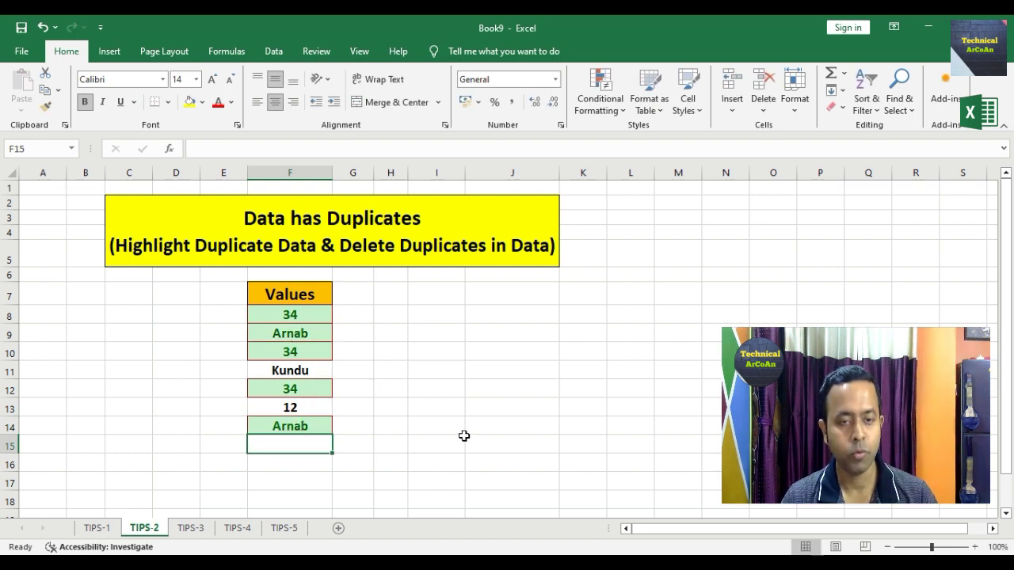
text(66)
key(Return)
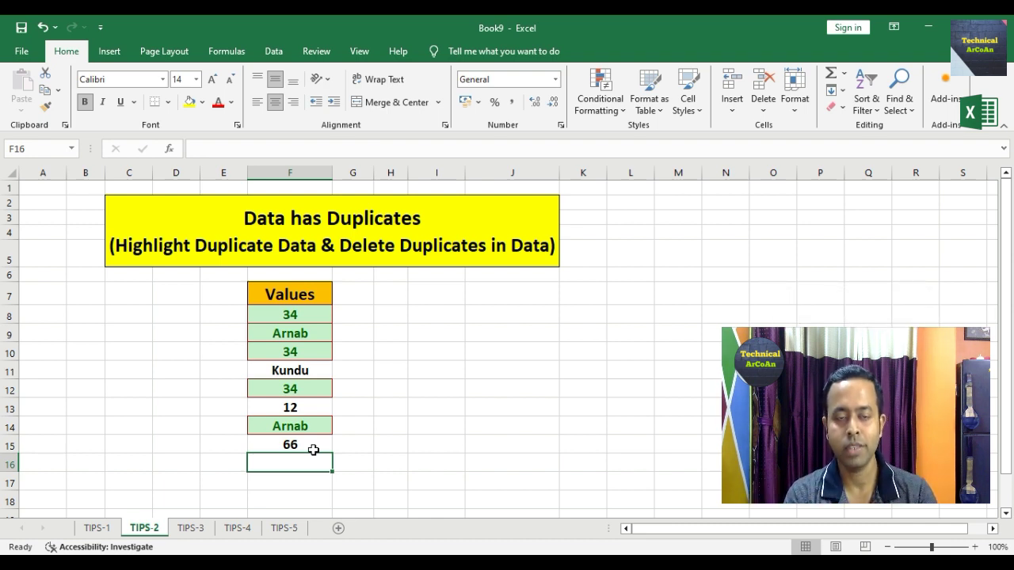
- Remove the duplicate values from F8:F15, treating the range as data without headers
click(295, 317)
drag(294, 317, 299, 445)
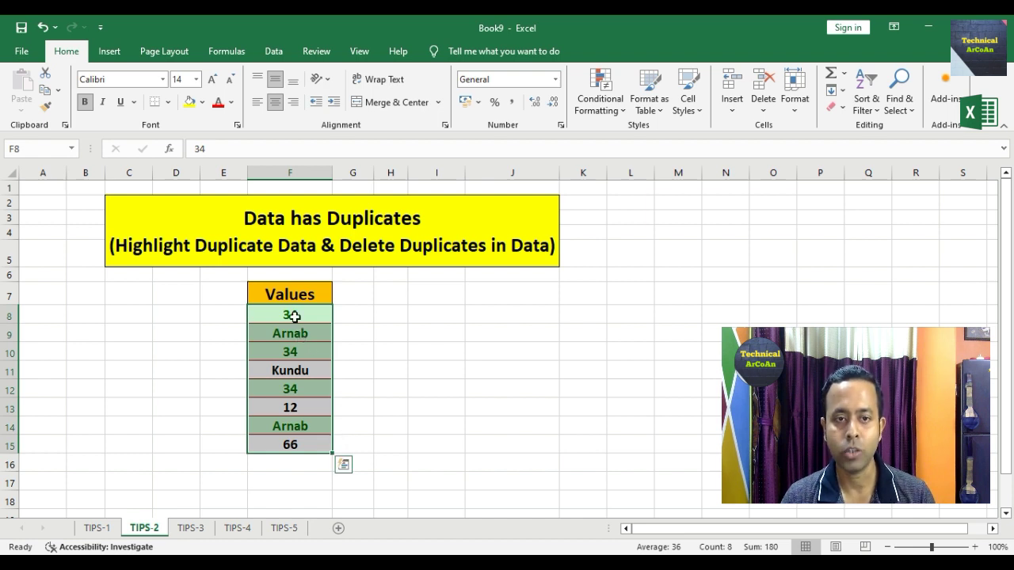
click(274, 51)
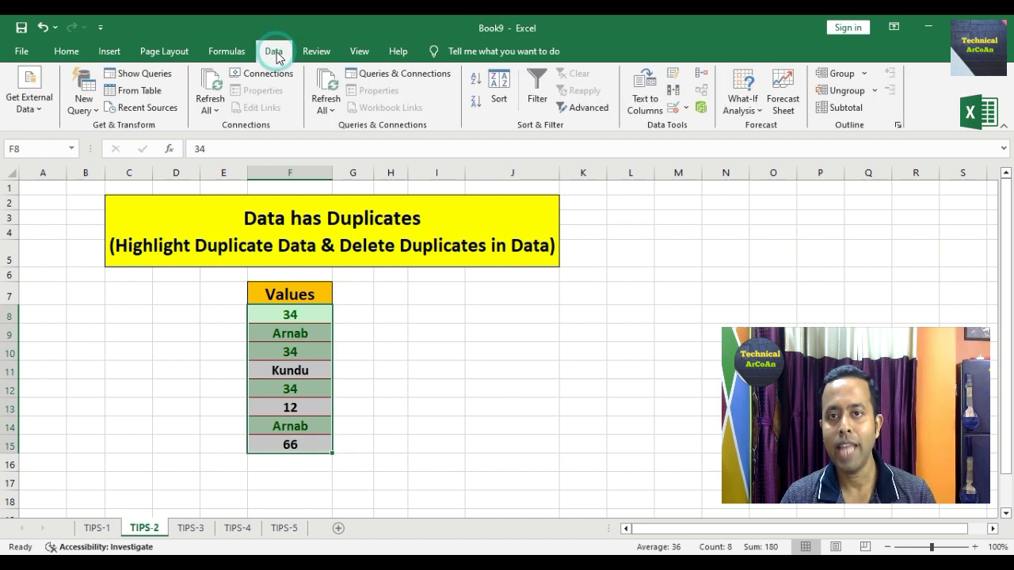
click(674, 92)
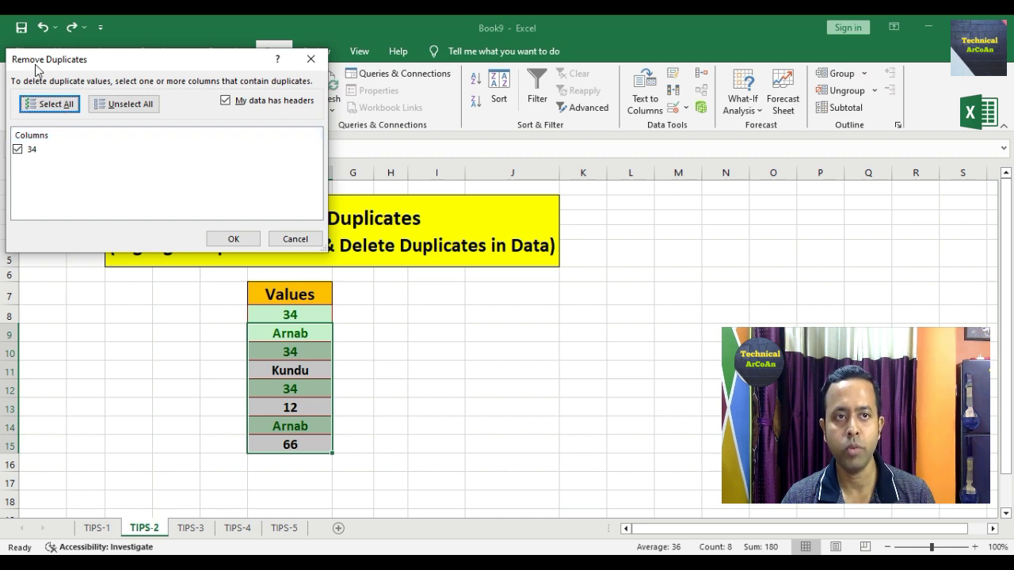
click(225, 102)
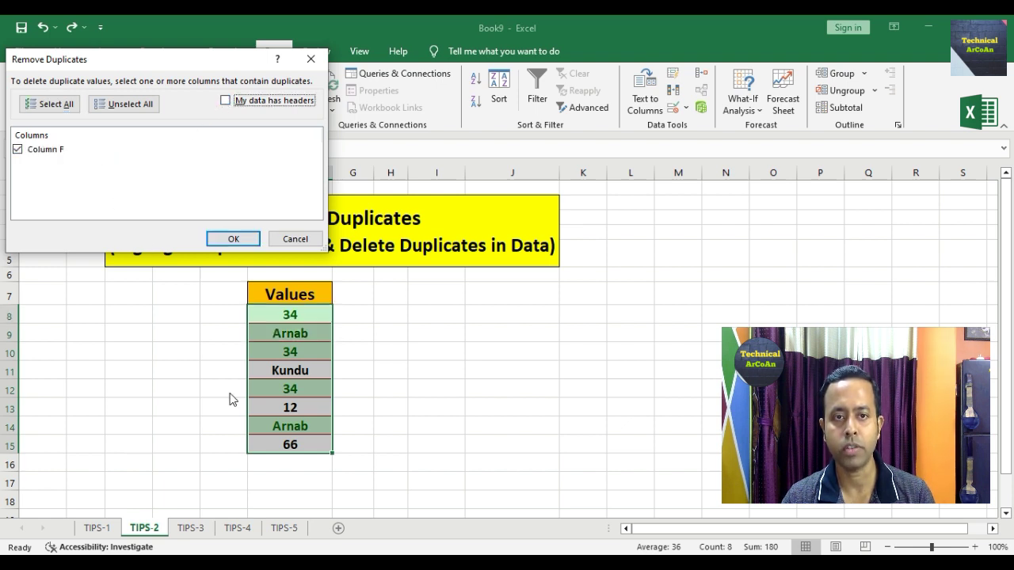
drag(204, 63, 236, 54)
click(258, 230)
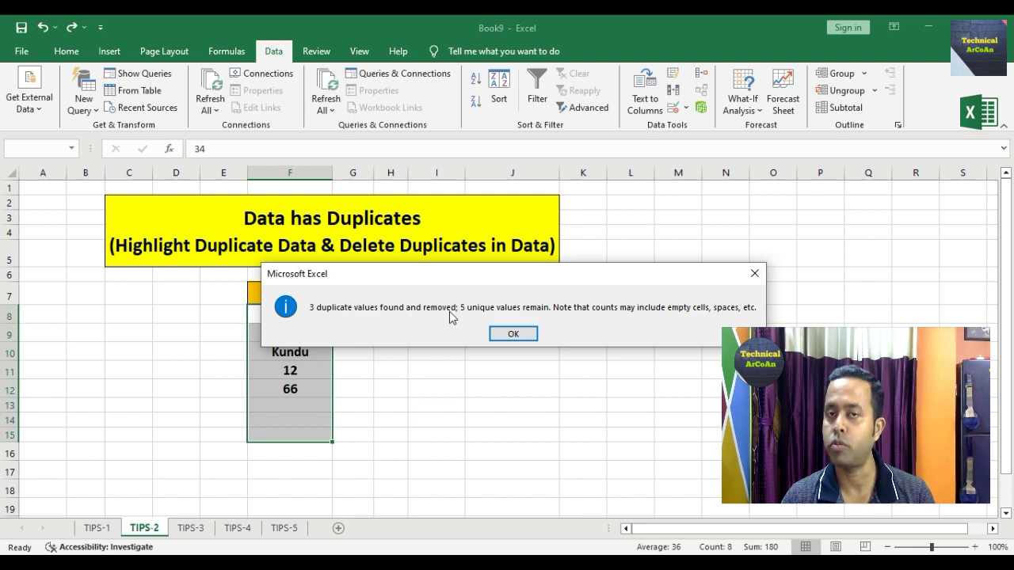
click(525, 336)
click(472, 374)
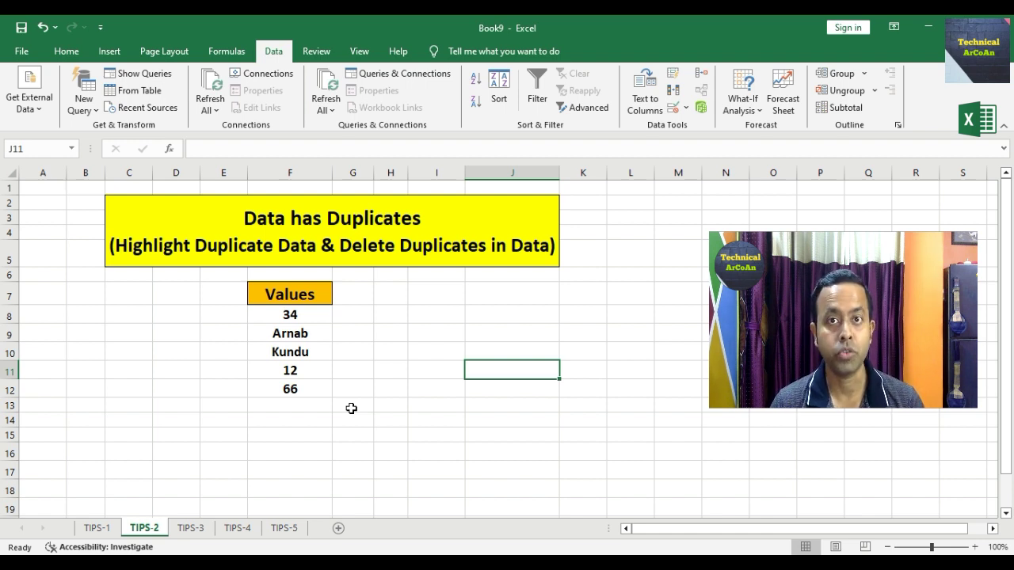
- On the TIPS-3 sheet, begin a LOOKUP formula in D14 with lookup value C14, lookup vector C7:C10 and result vector D7:D10
click(192, 528)
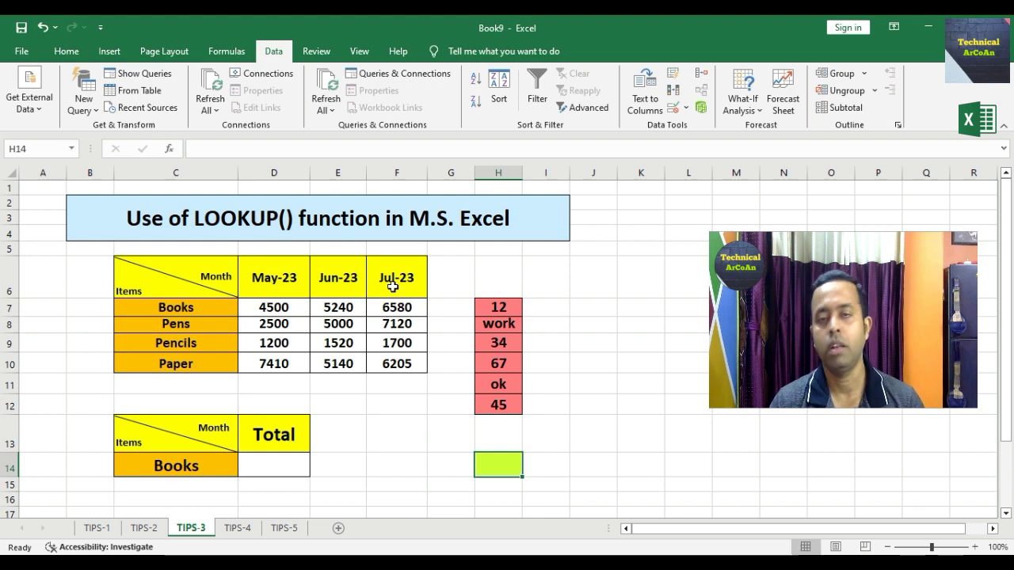
click(273, 465)
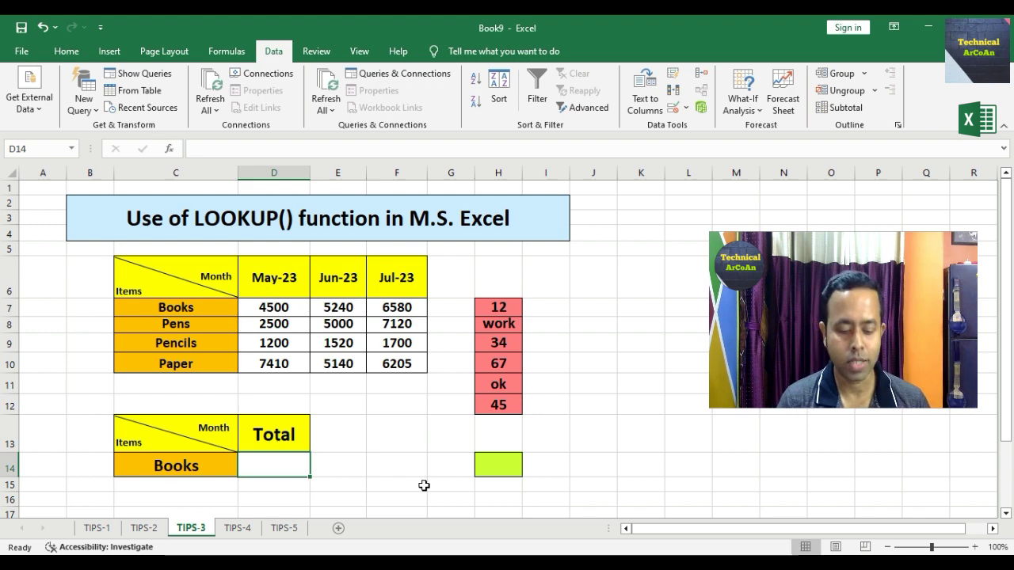
text(=)
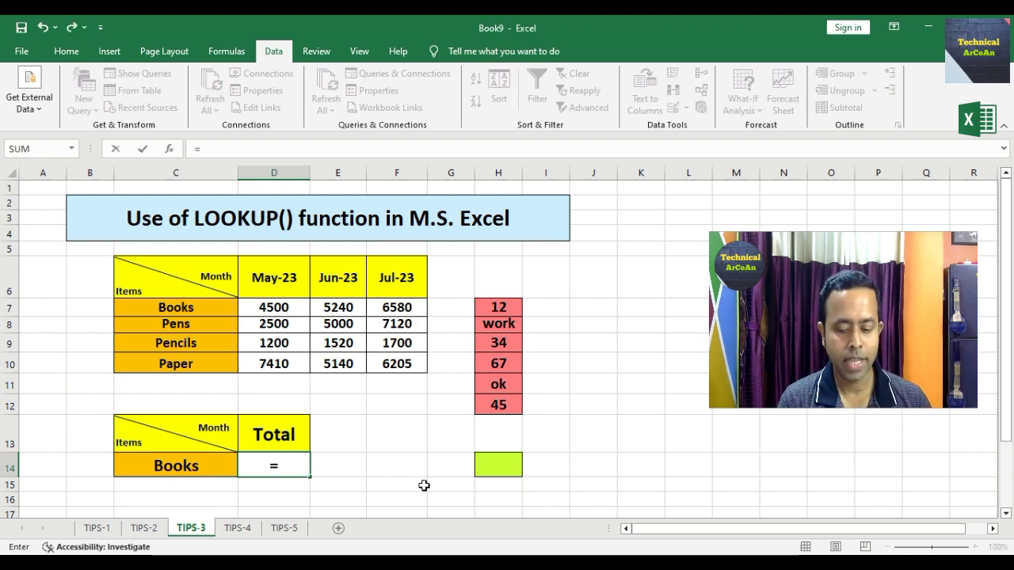
text(L)
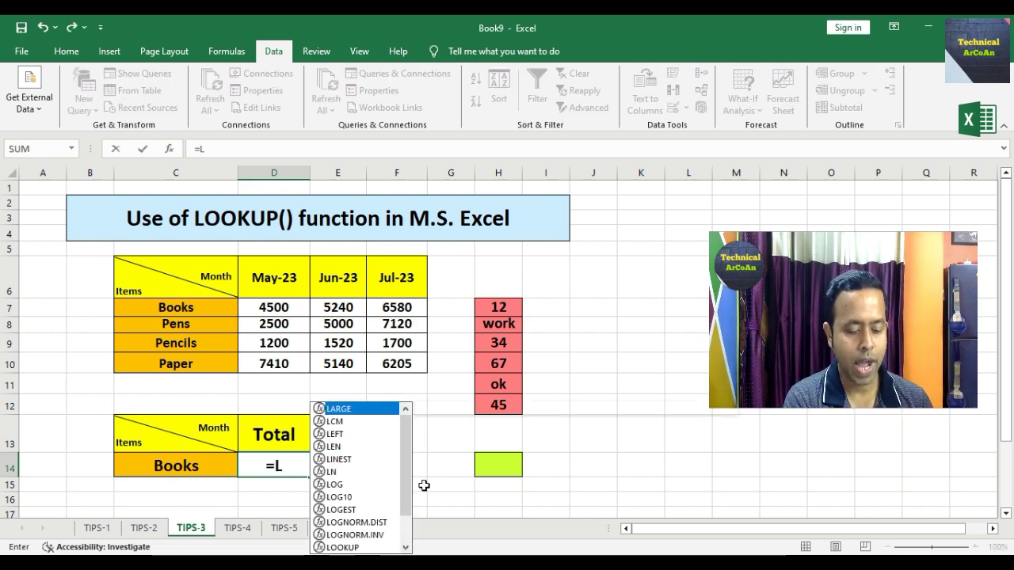
text(OOKUP()
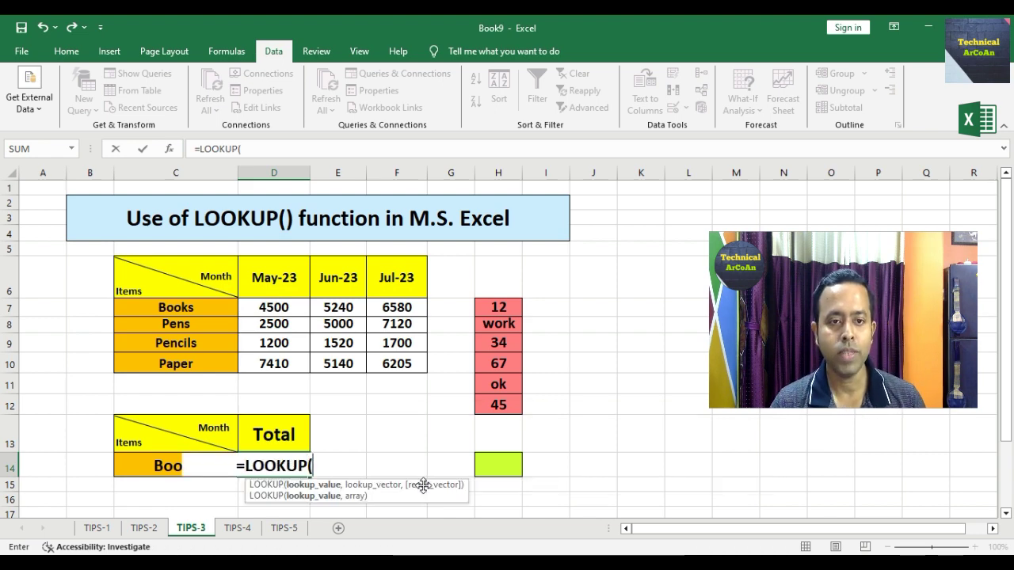
click(140, 467)
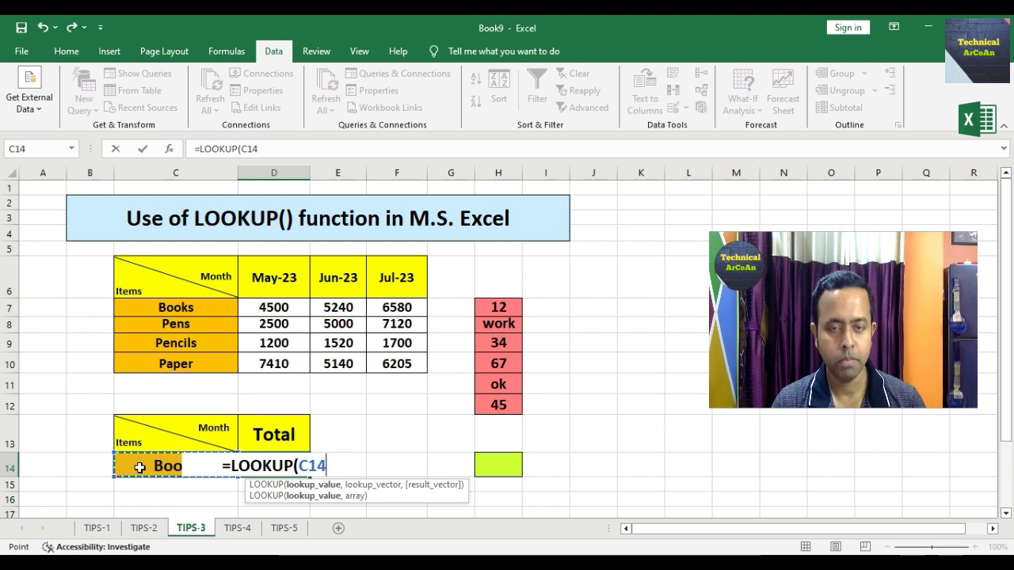
text(,)
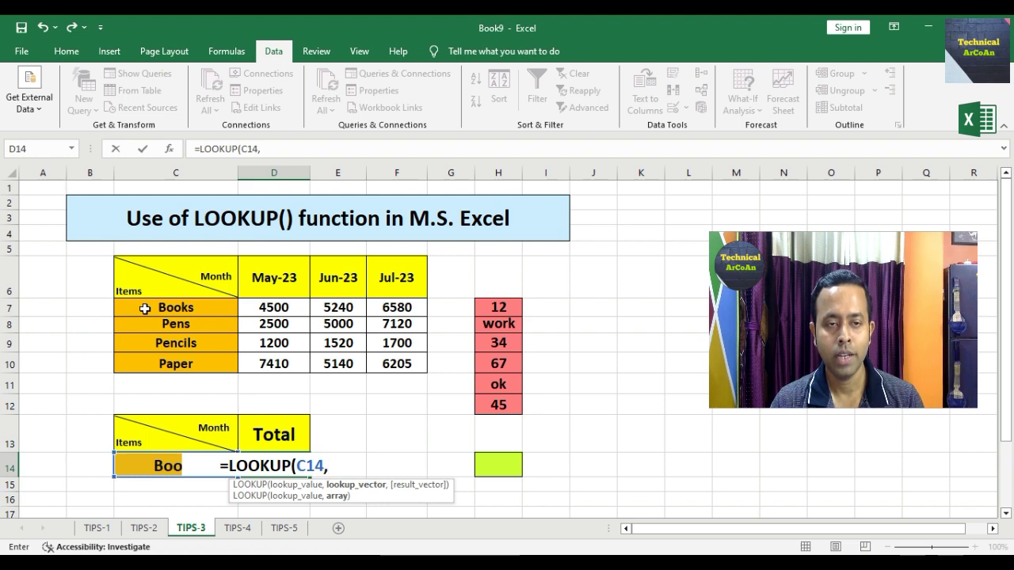
drag(145, 308, 145, 362)
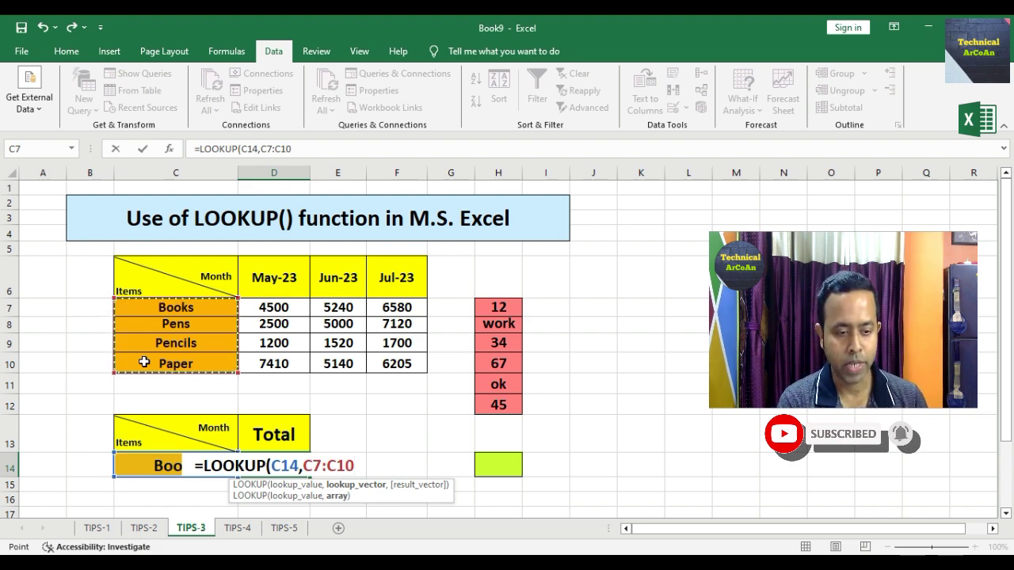
text(,)
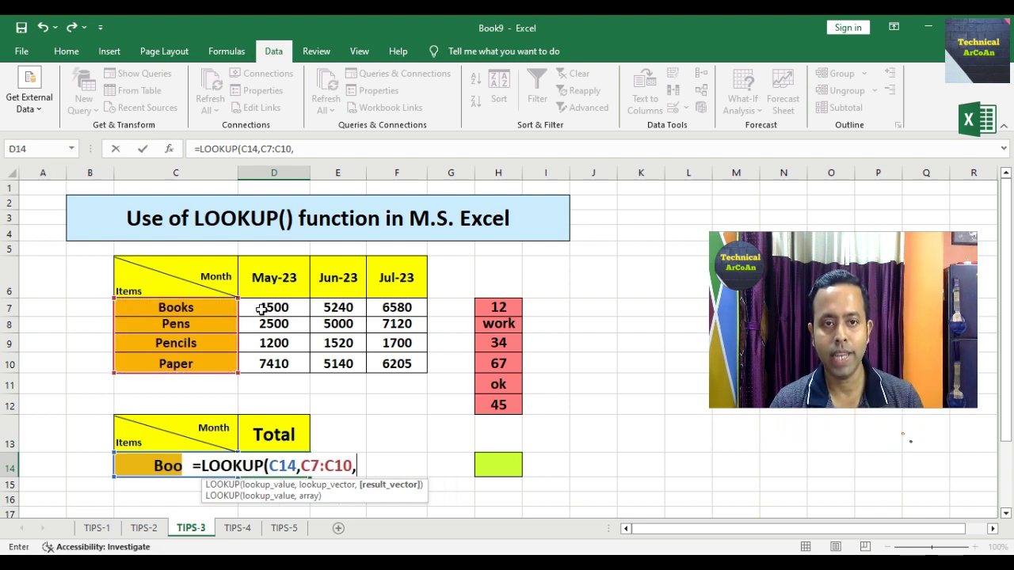
drag(265, 309, 272, 362)
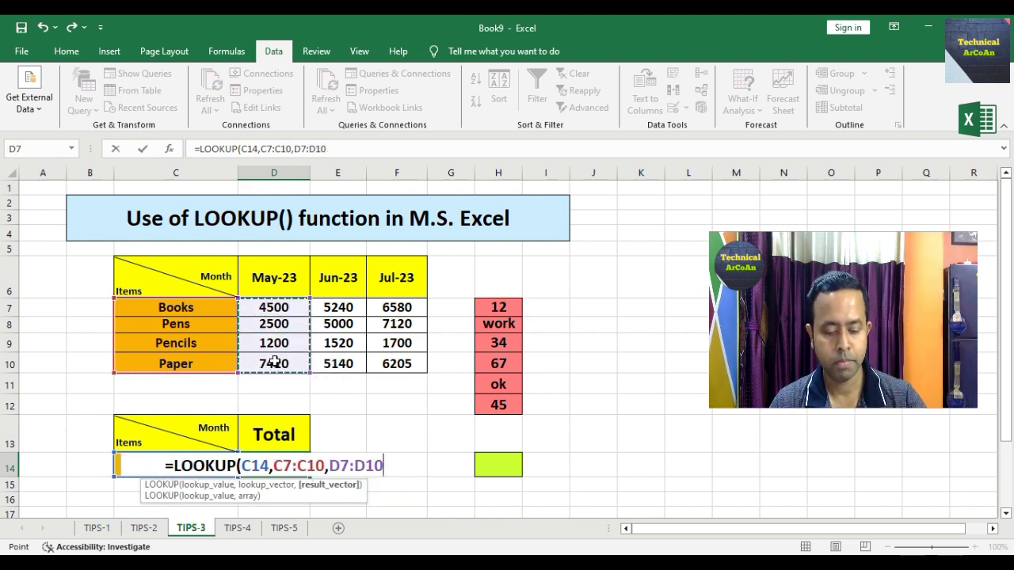
- Extend the result vector with +E7:E10+F7:F10 and complete the Books total formula in D14
text(+)
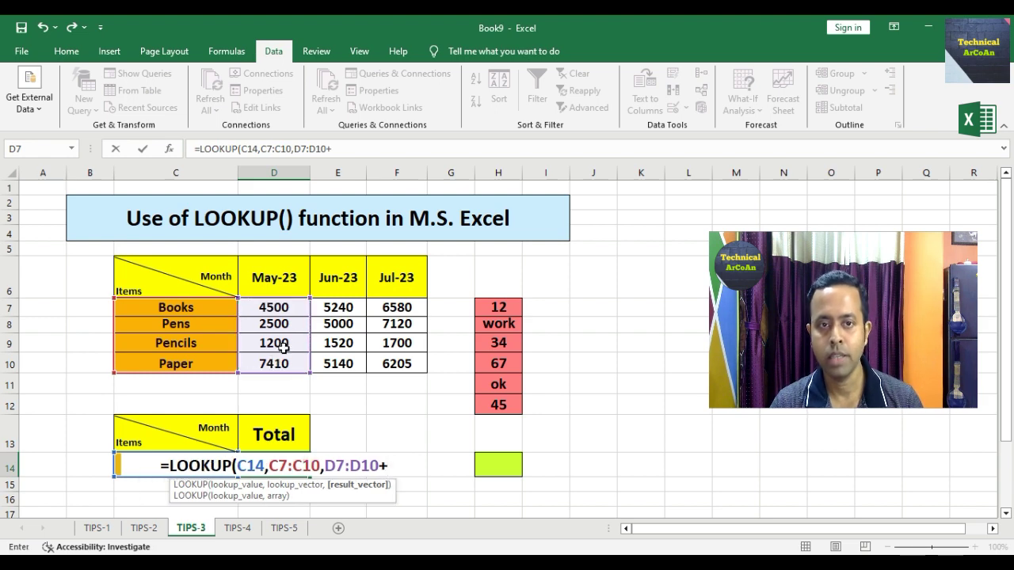
click(338, 307)
drag(338, 307, 336, 362)
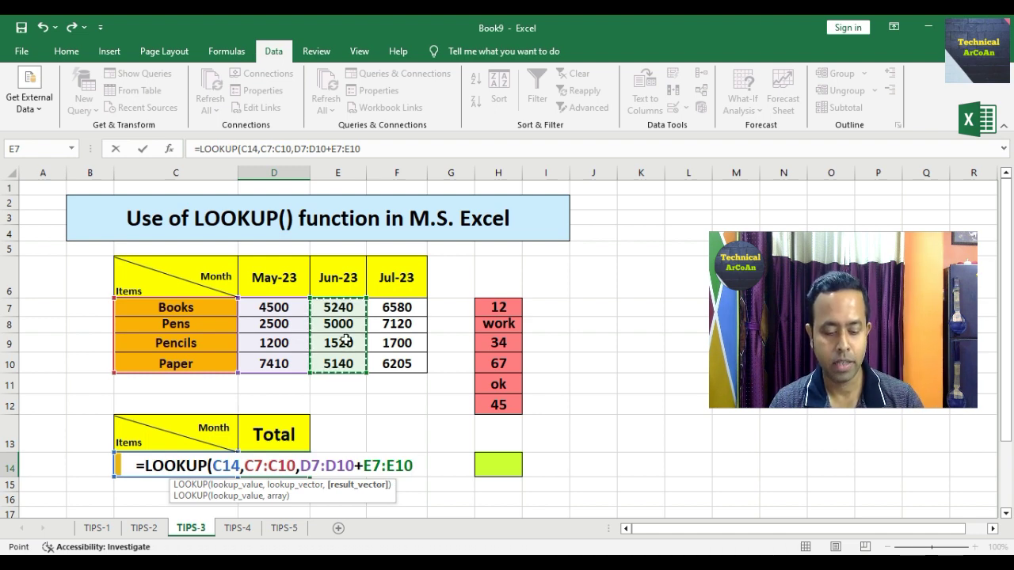
text(+)
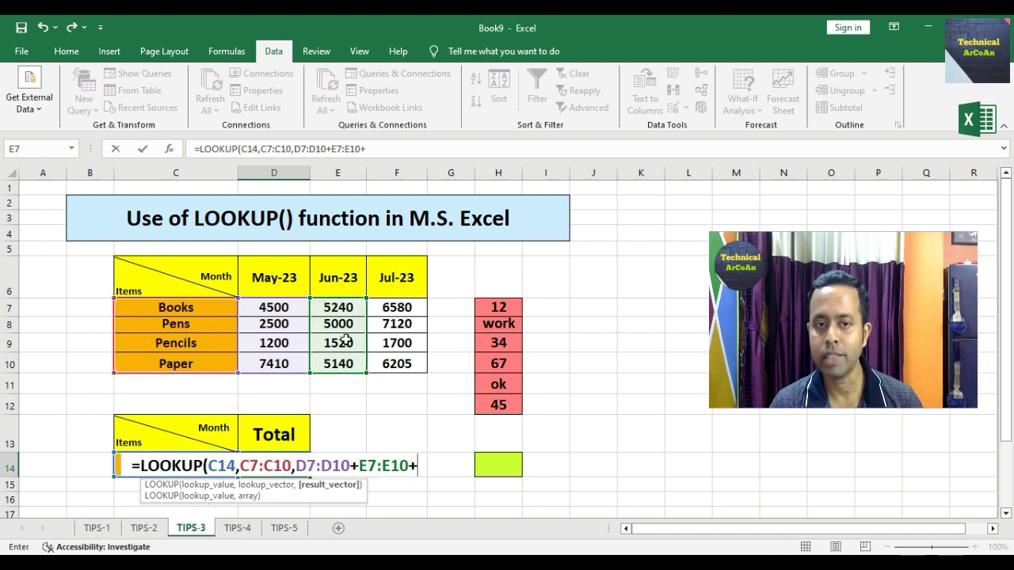
click(389, 313)
drag(389, 312, 396, 358)
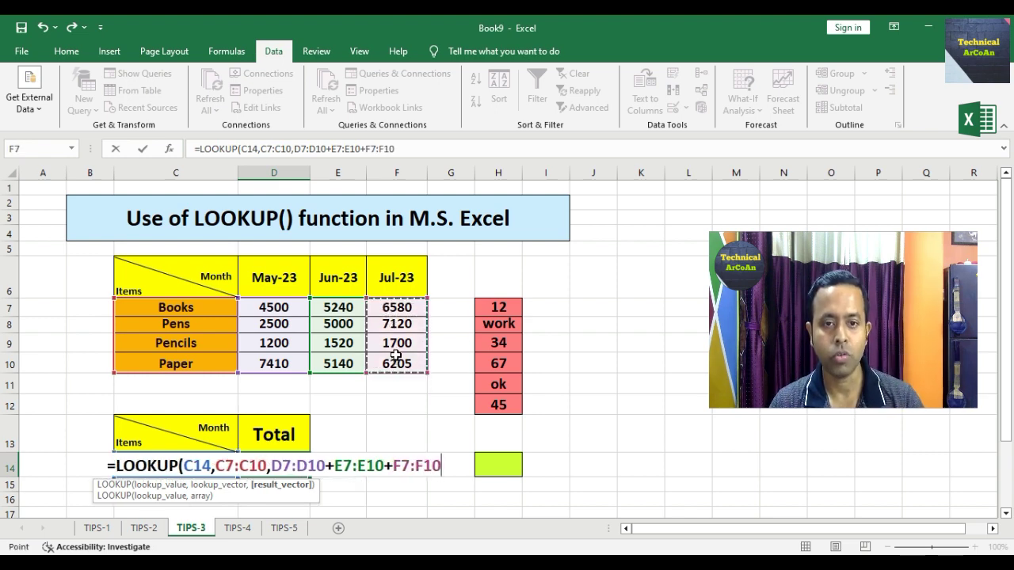
text())
key(Return)
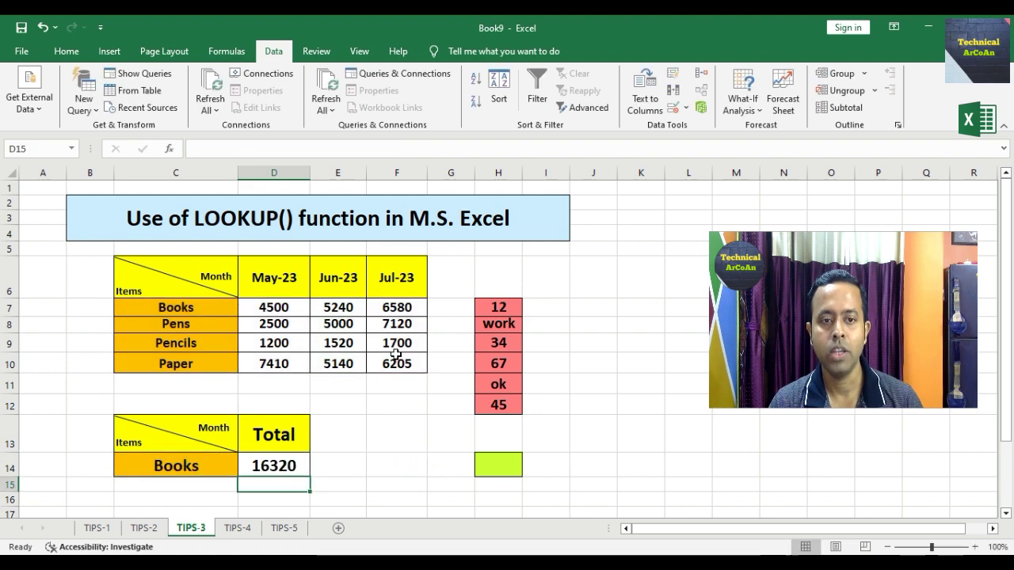
click(287, 465)
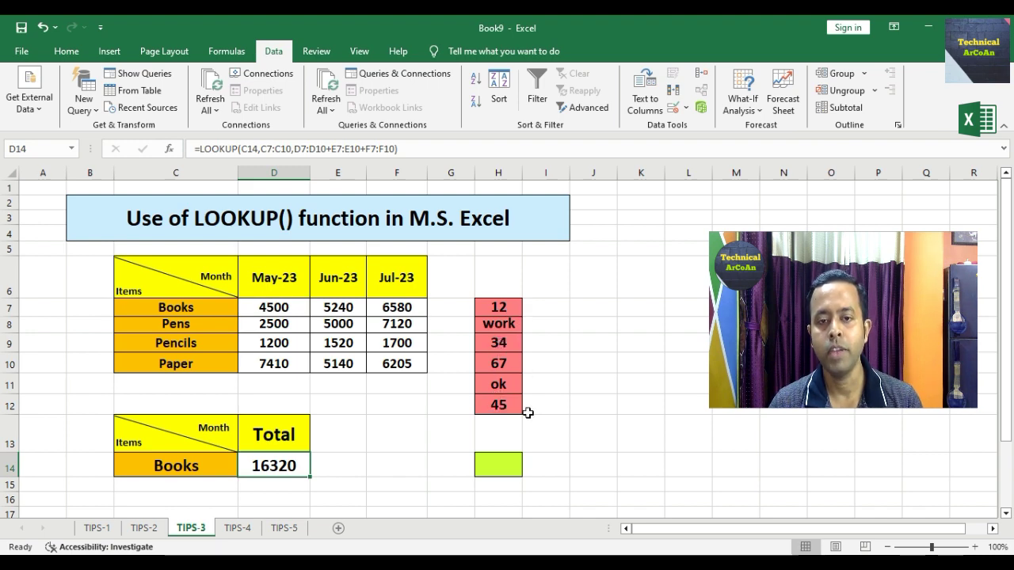
- Begin a LOOKUP formula in H14 with lookup value 2 and lookup vector 1/(ISNUMBER(H7:H12))
click(493, 473)
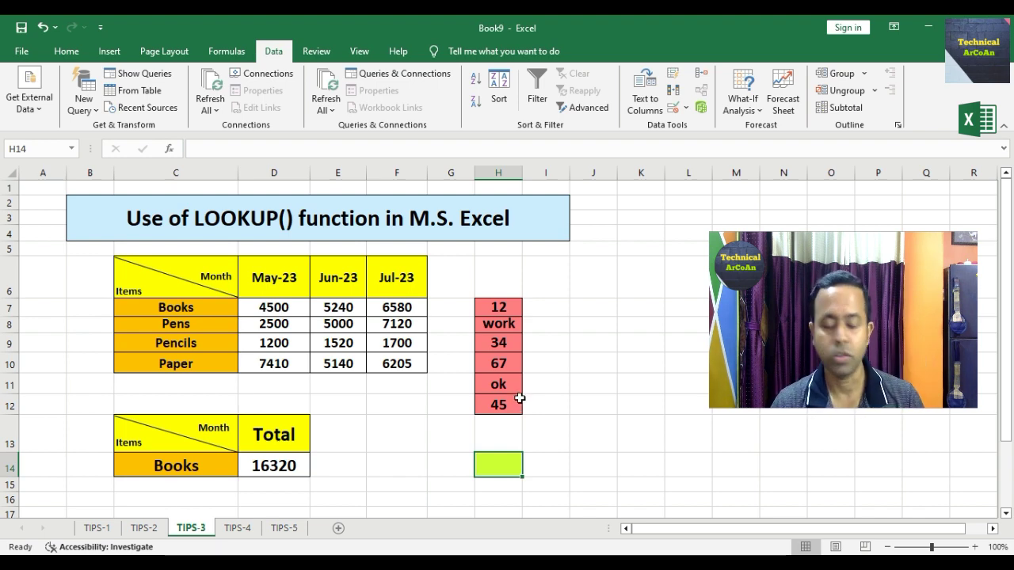
text(=)
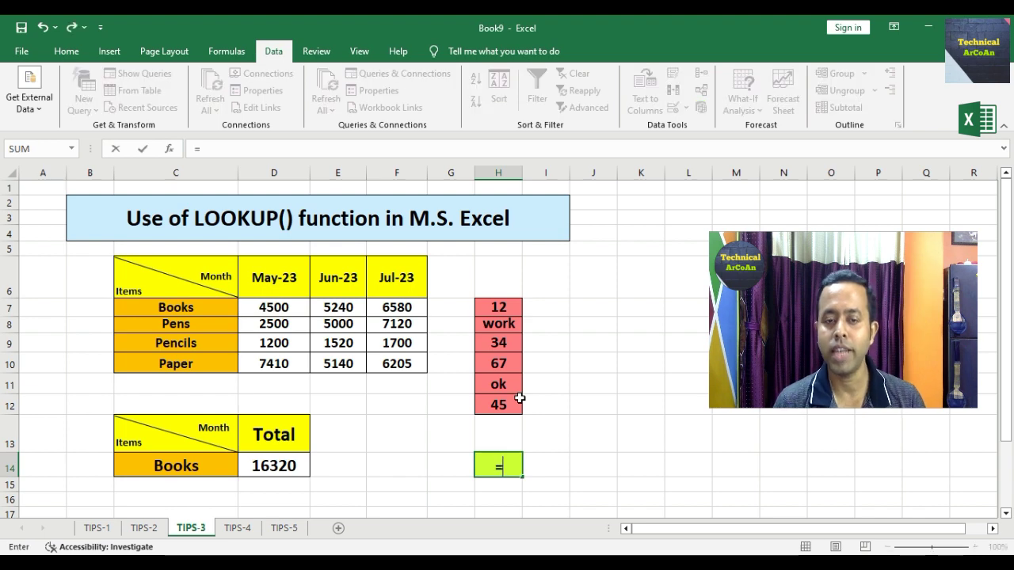
text(LOOK)
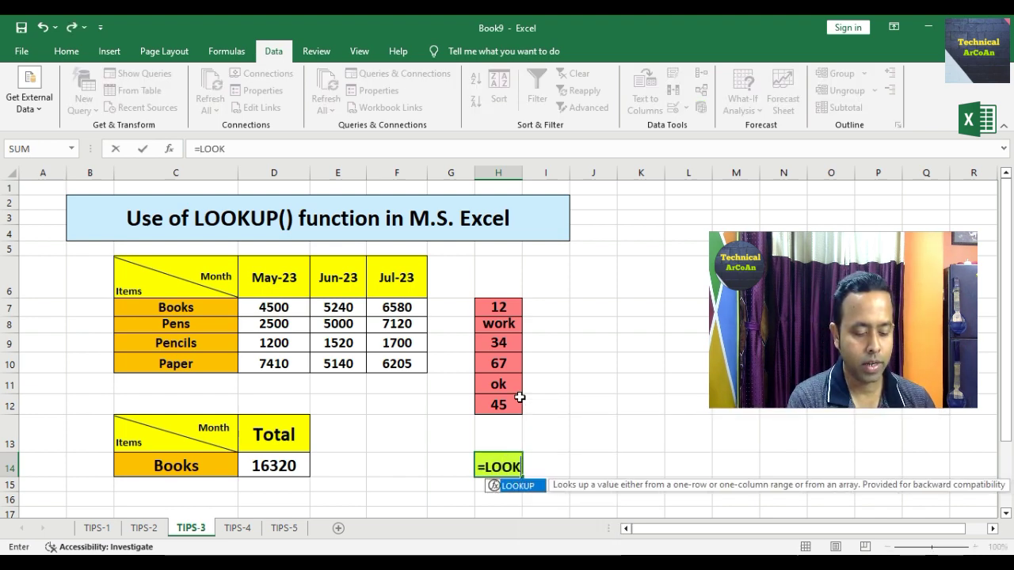
text(UP()
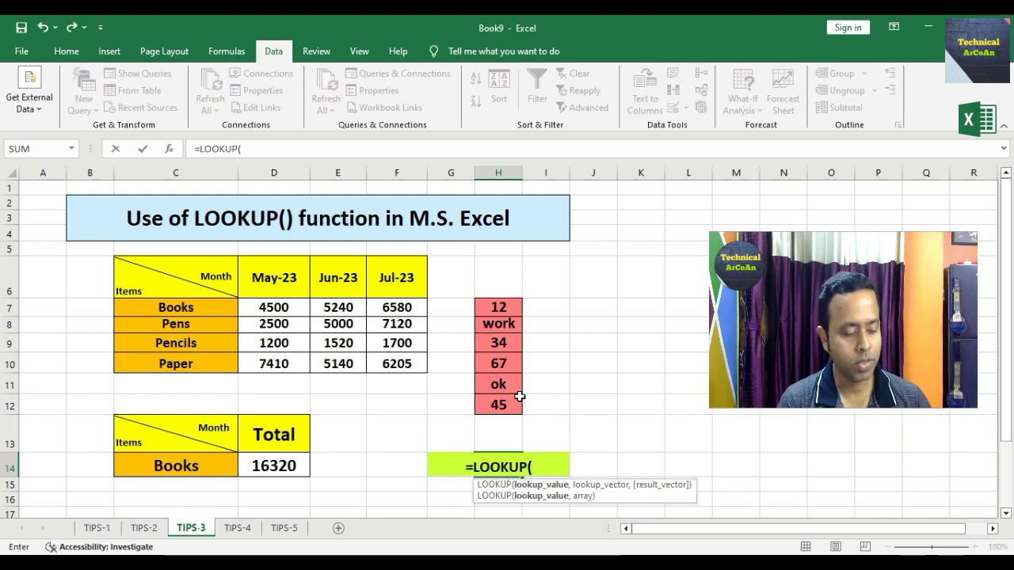
text(2,)
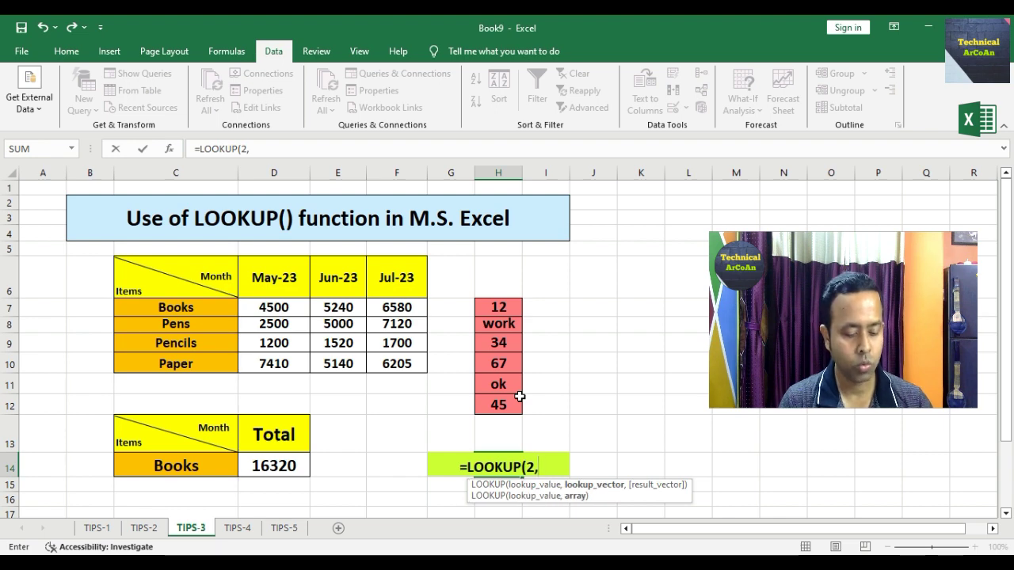
text(1/)
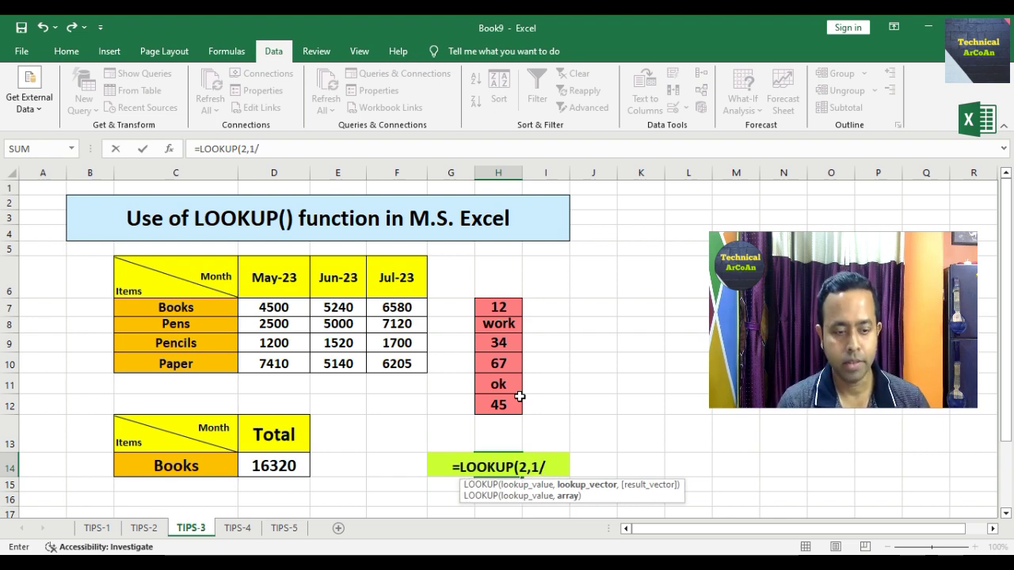
text(()
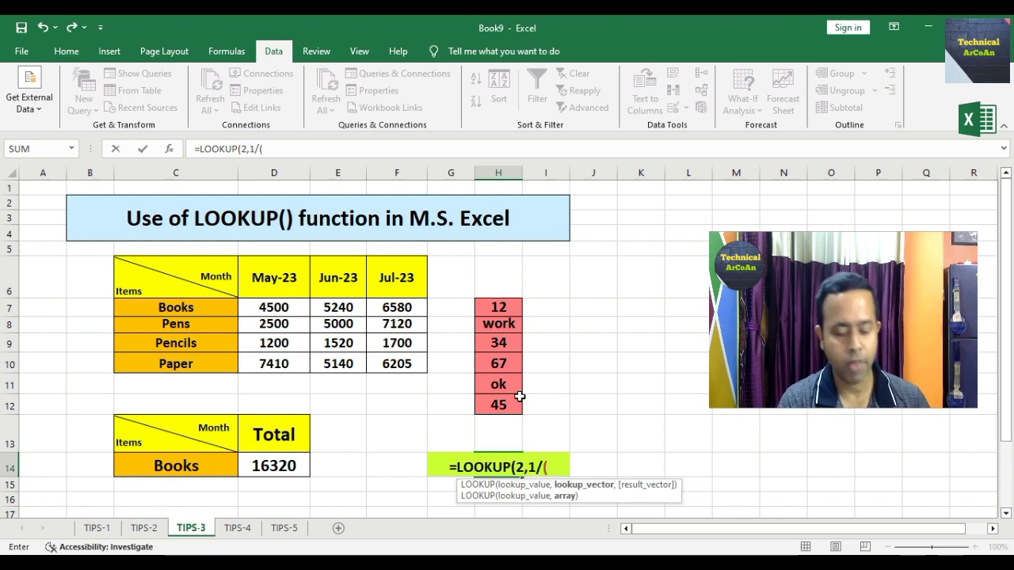
text(ISNUMB)
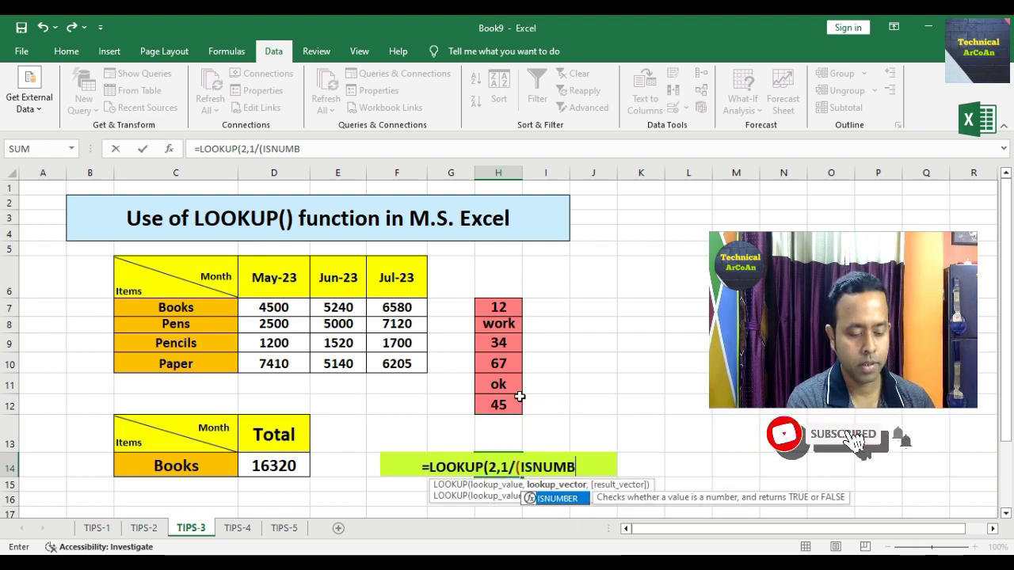
text(ER()
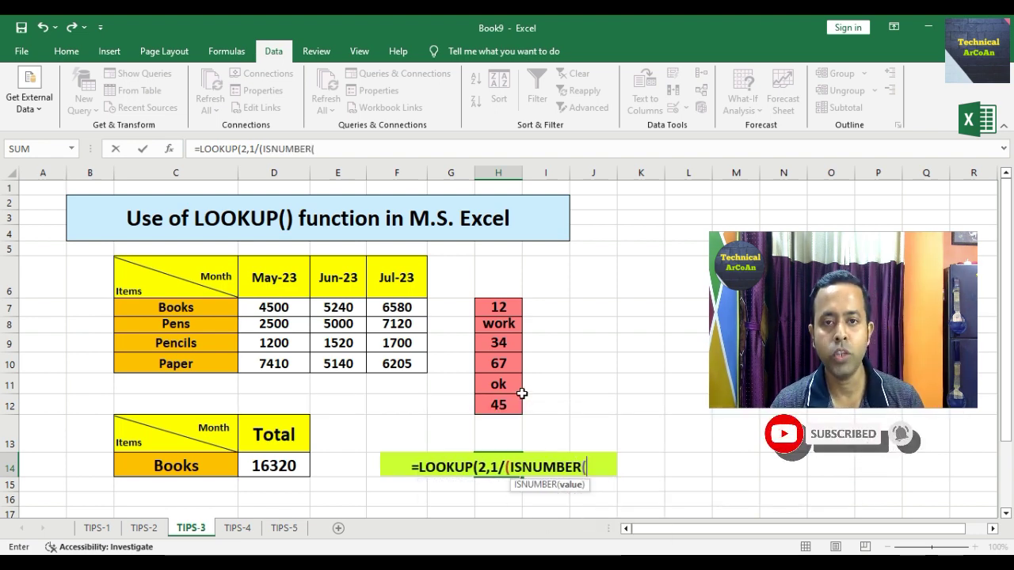
drag(482, 304, 511, 420)
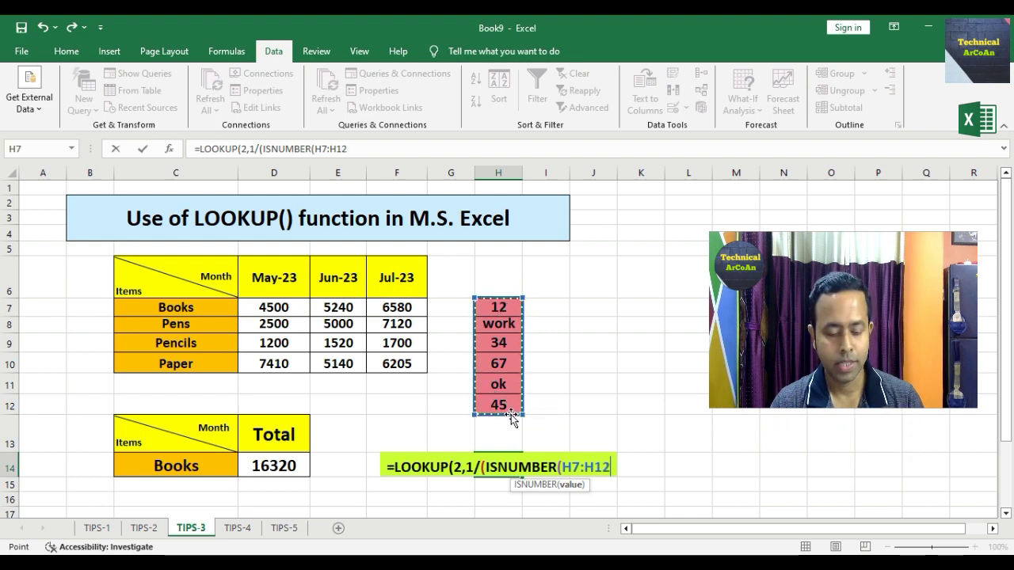
text())
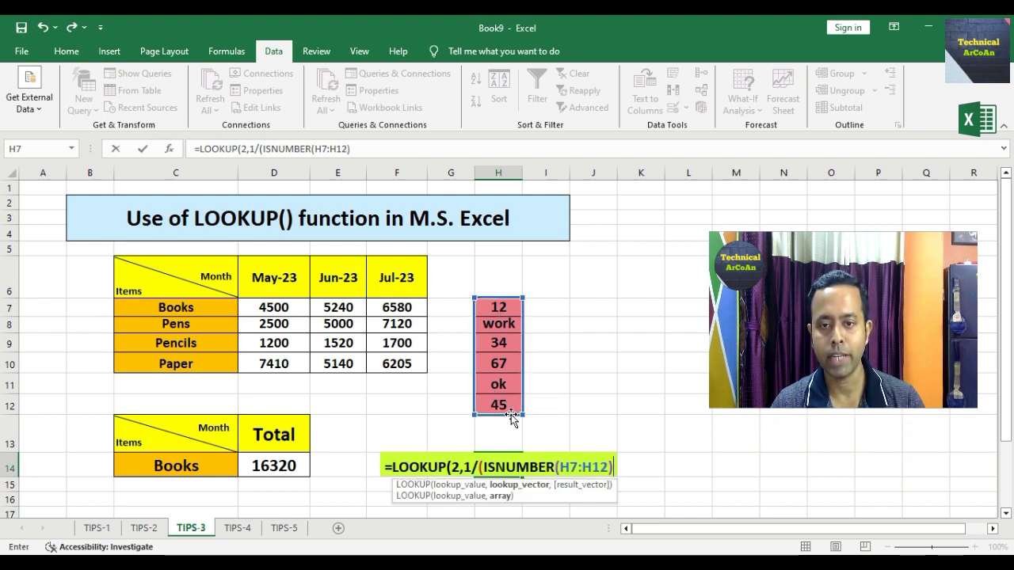
text())
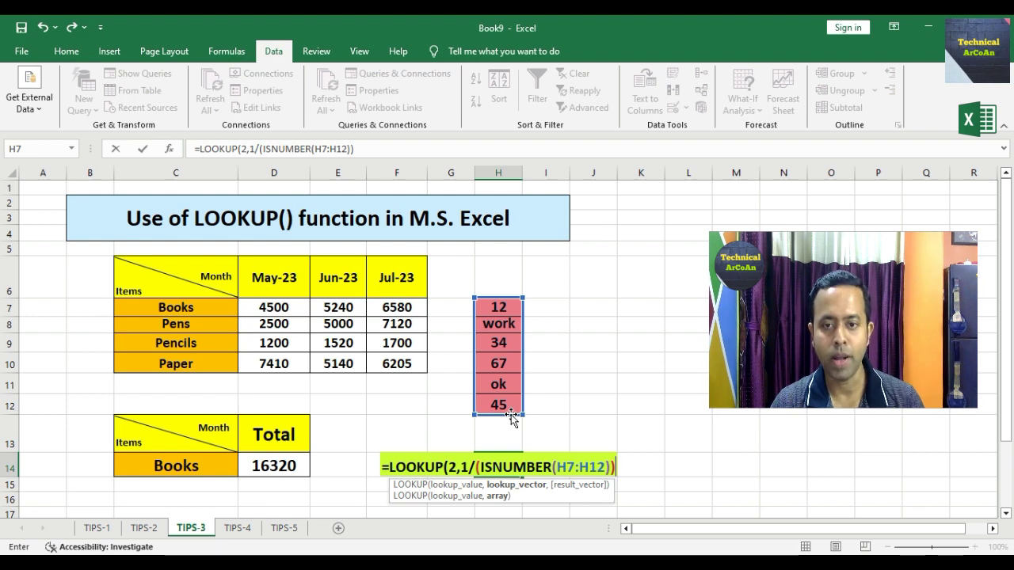
- Add H7:H12 as the result vector, complete the LOOKUP formula and reselect H14
text(,)
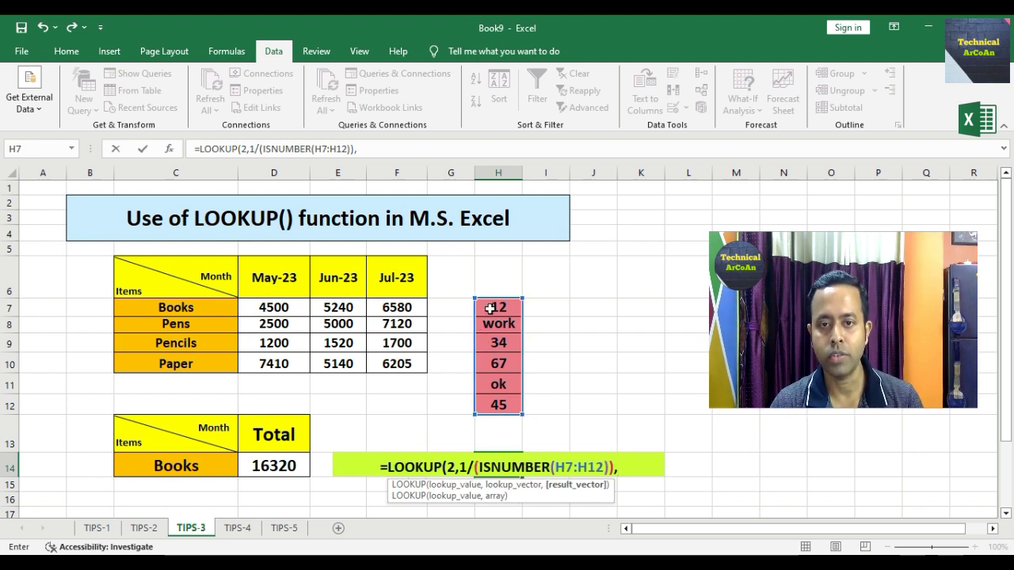
drag(490, 308, 497, 402)
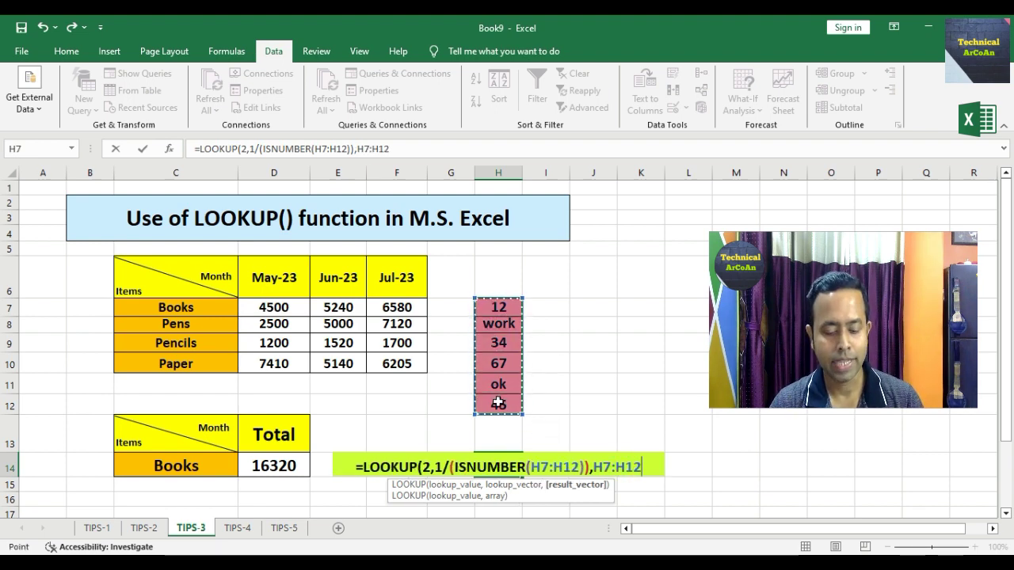
text())
key(Return)
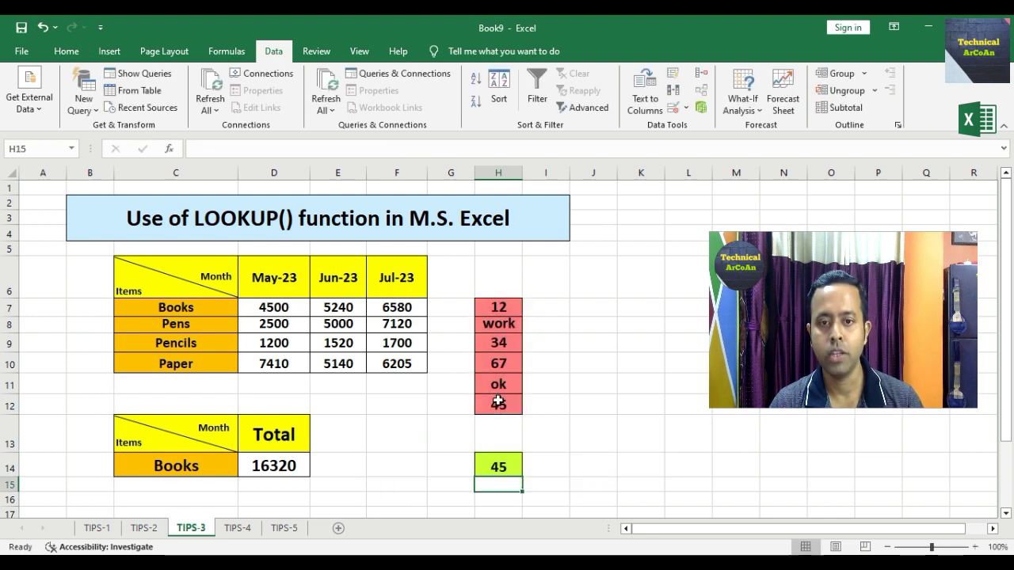
click(510, 470)
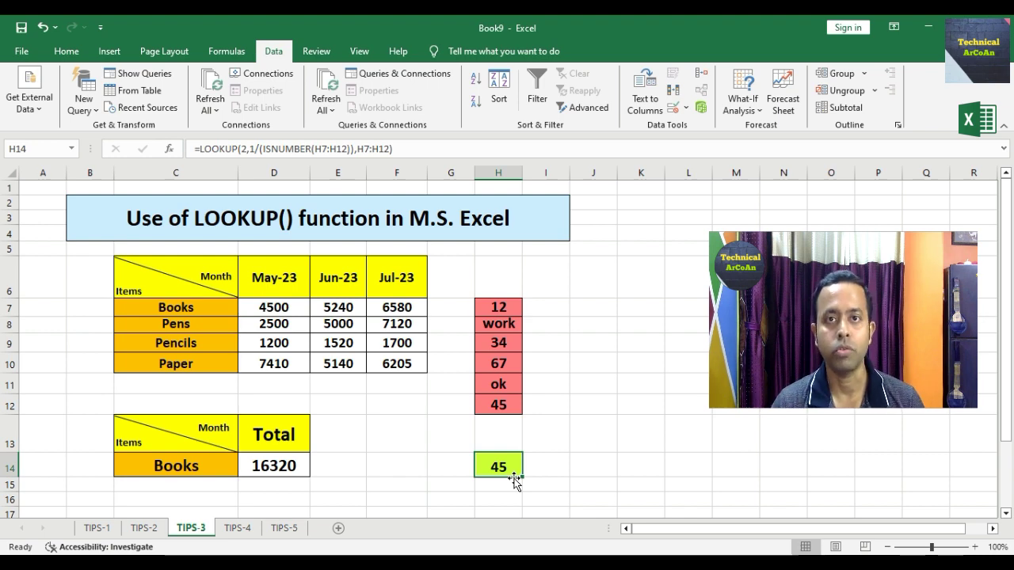
- On the TIPS-4 sheet, copy the 1% in H8 and paste it onto the marks in E7:E13 using Paste Special with Multiply
click(240, 528)
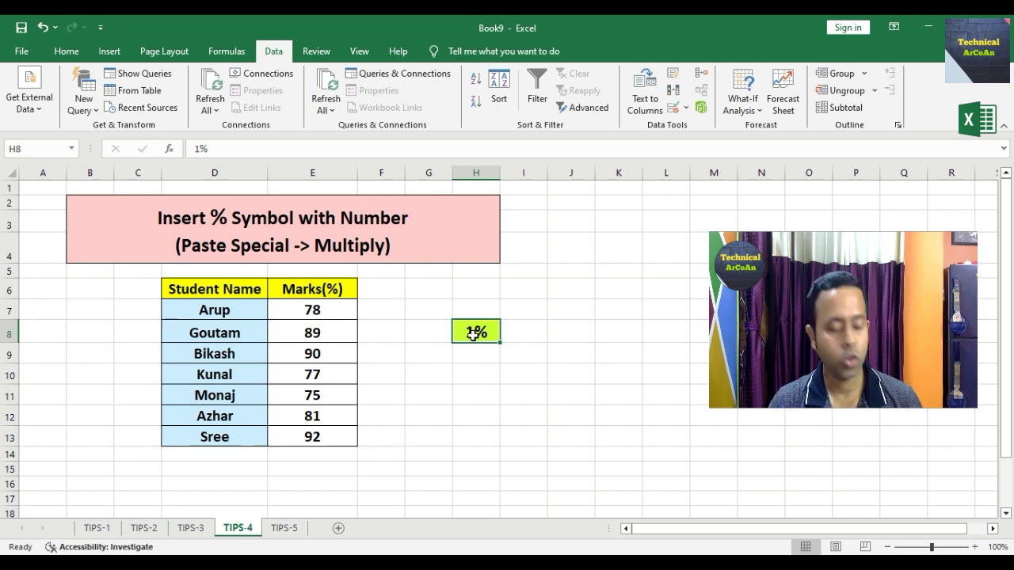
key(ctrl+c)
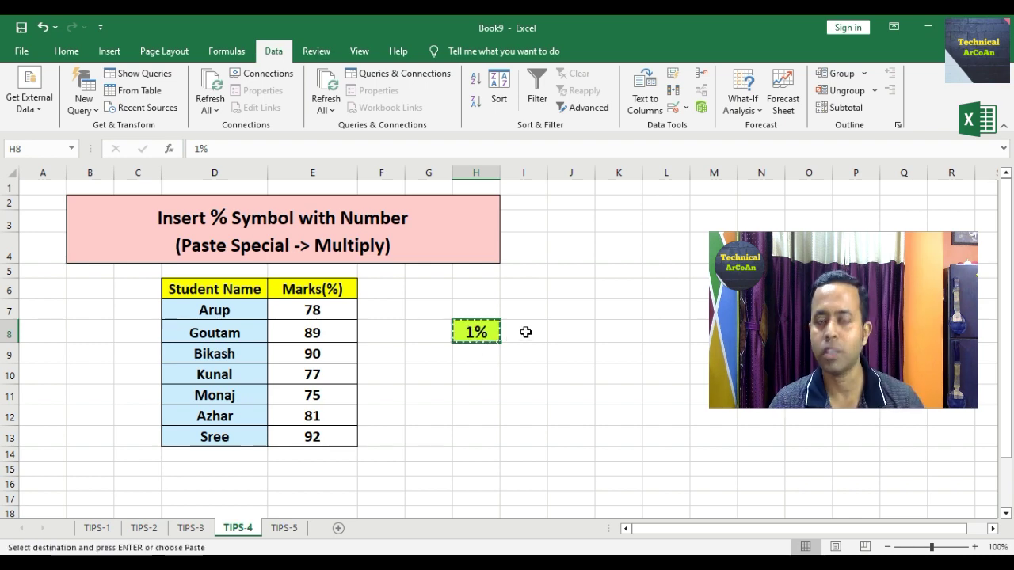
drag(295, 308, 306, 435)
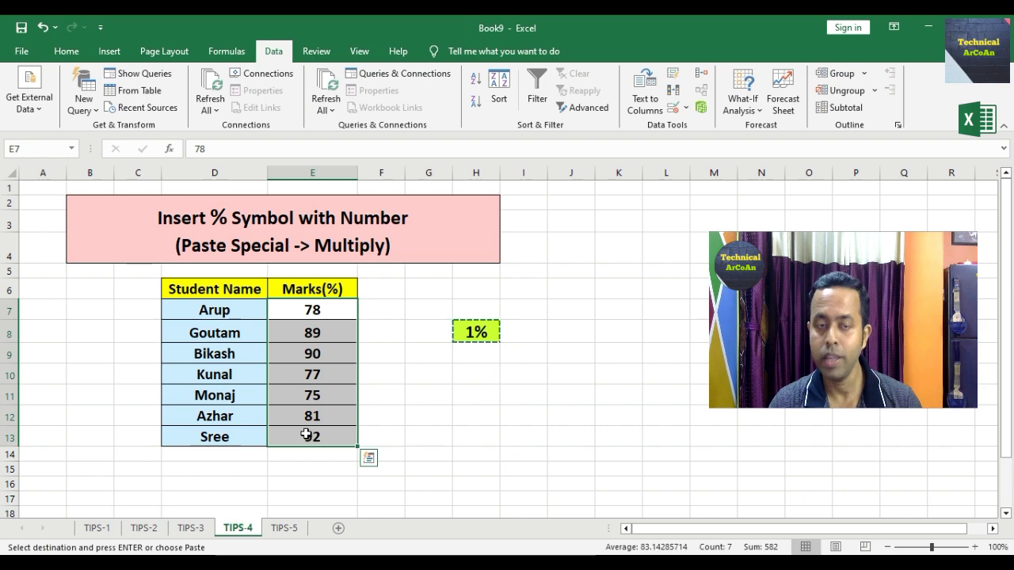
right_click(310, 365)
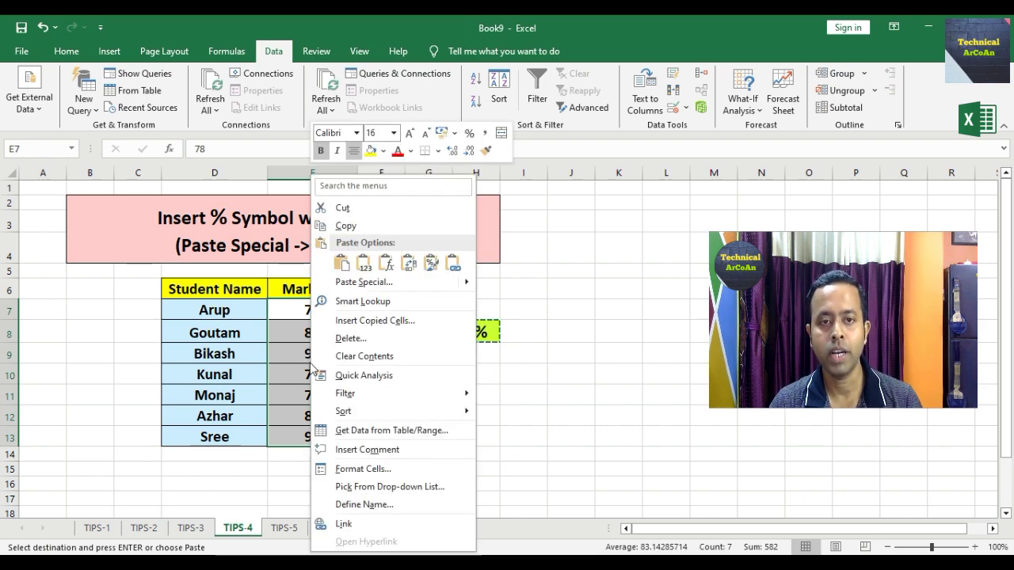
click(362, 283)
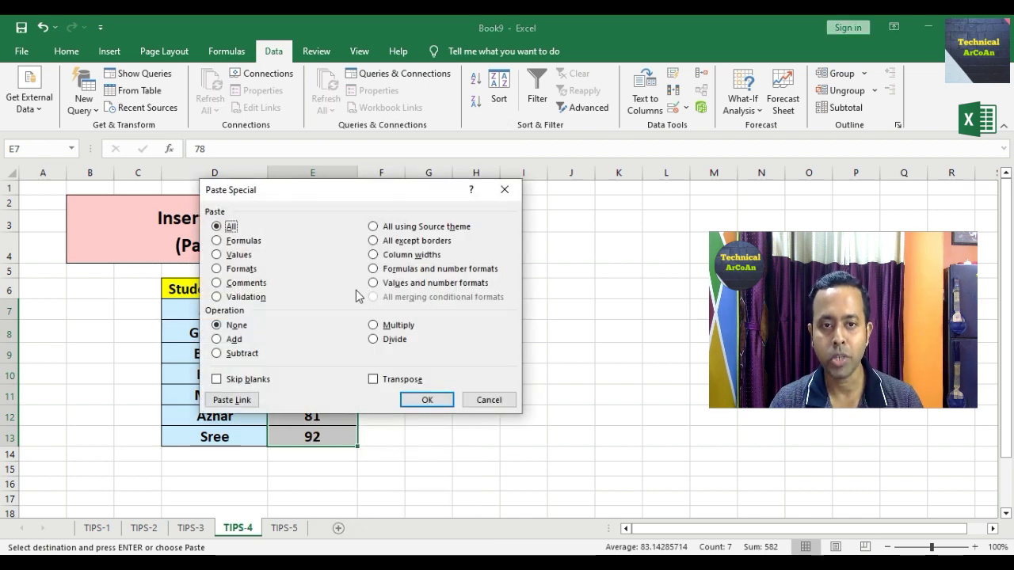
click(374, 326)
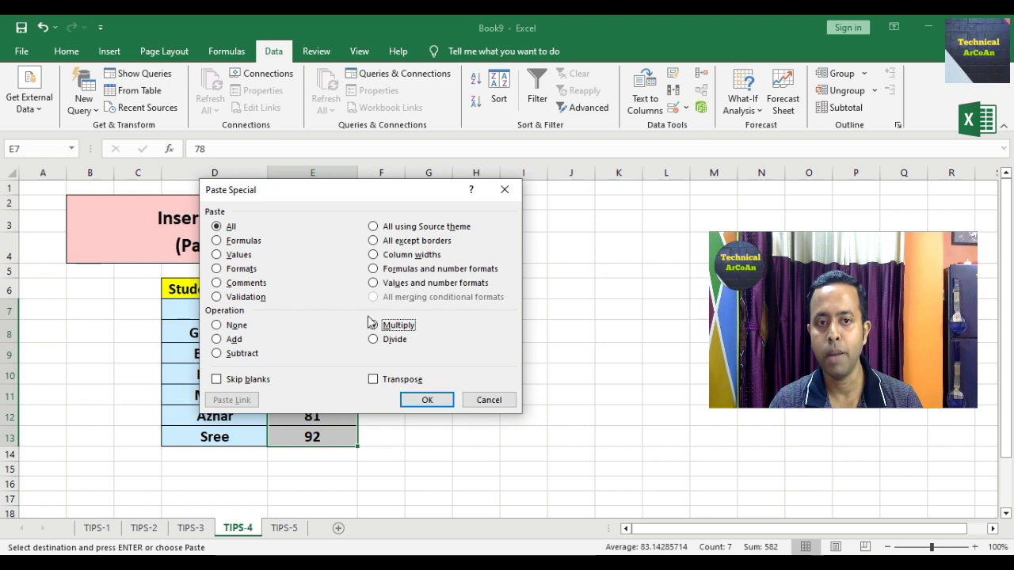
click(427, 400)
click(418, 403)
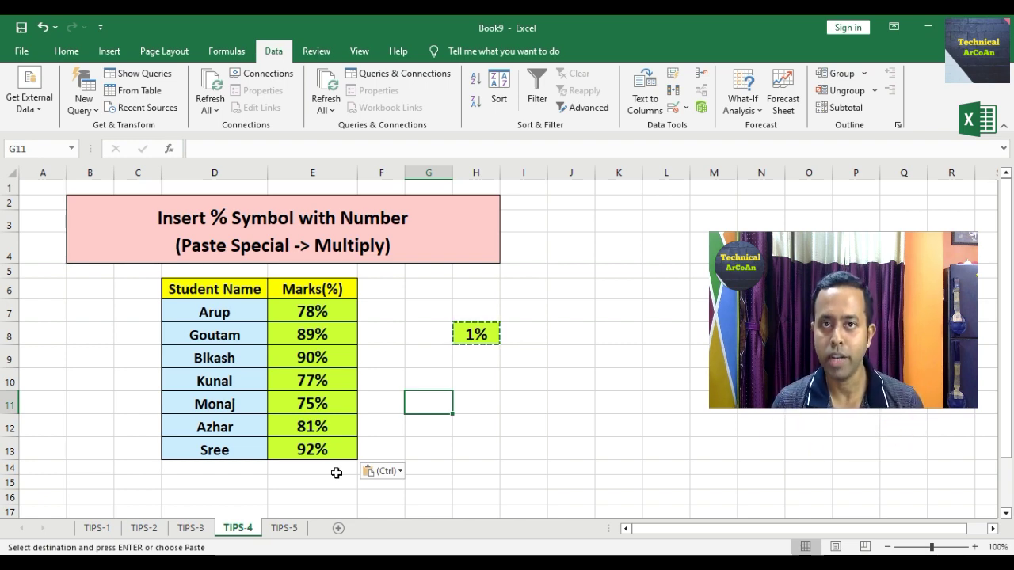
key(Escape)
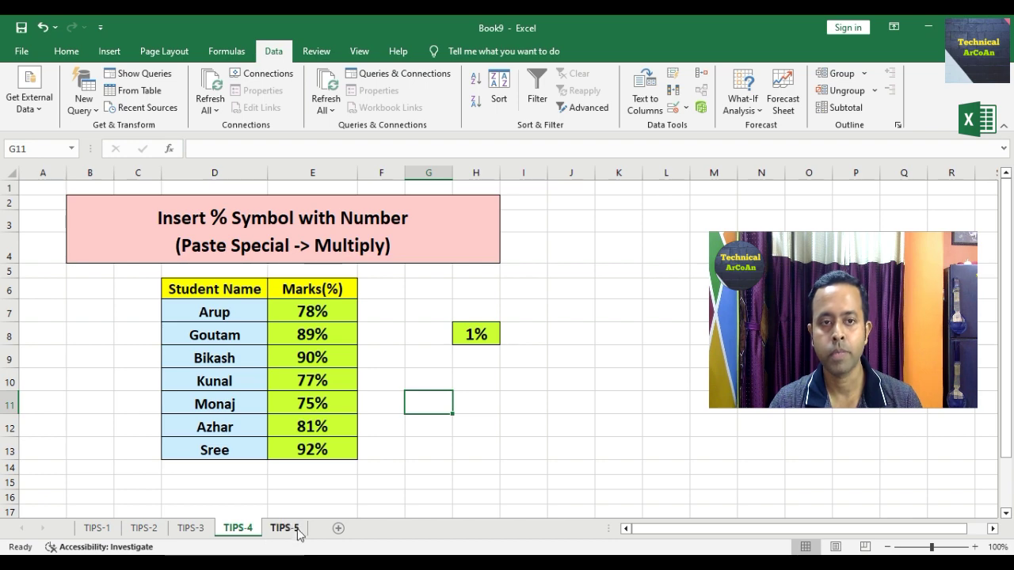
- On the TIPS-5 sheet, enter the formula =TRIM(E8) in F8 to remove the extra spaces from the first Level entry
click(284, 527)
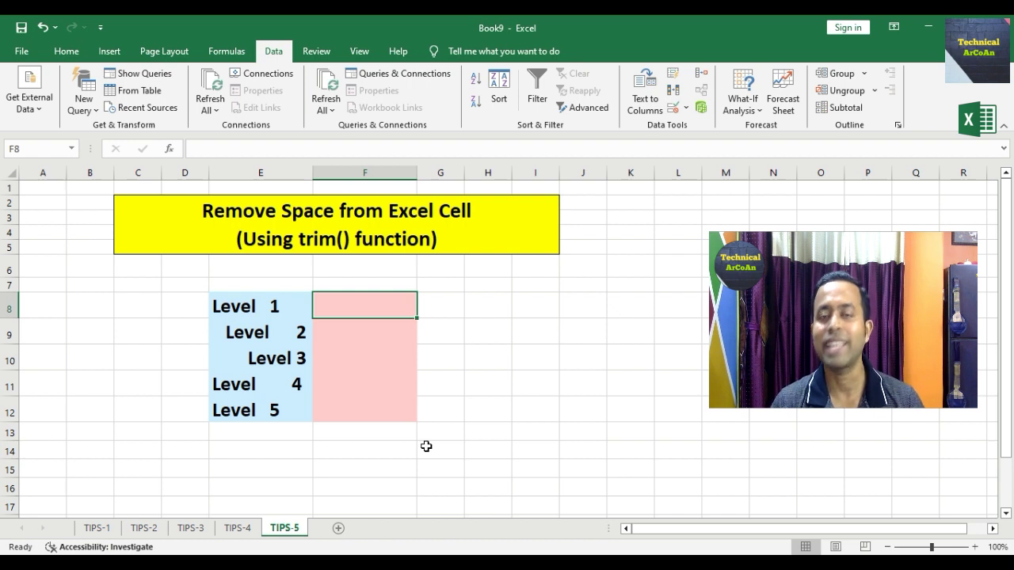
click(287, 307)
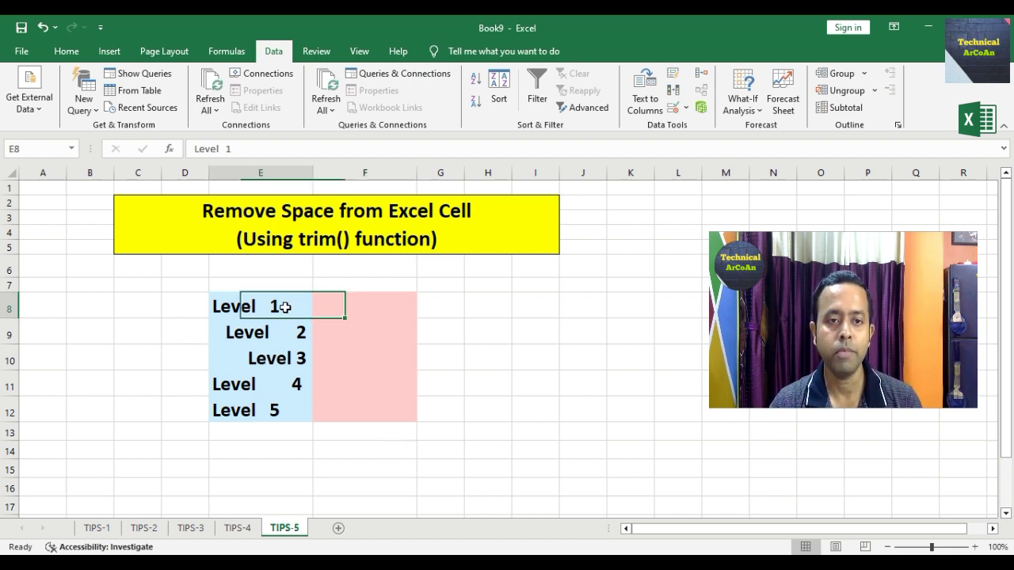
click(276, 331)
click(271, 359)
click(272, 308)
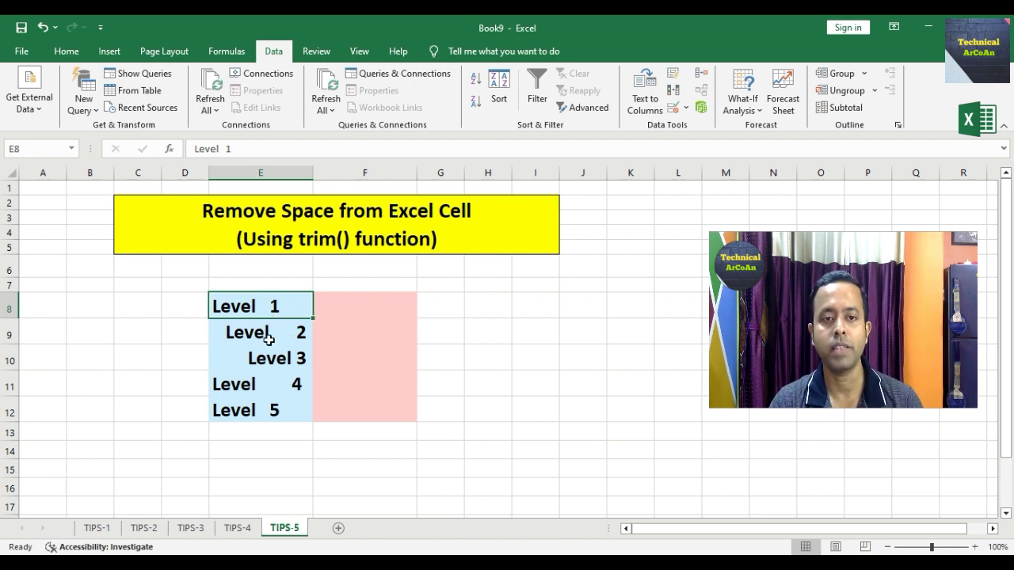
click(268, 334)
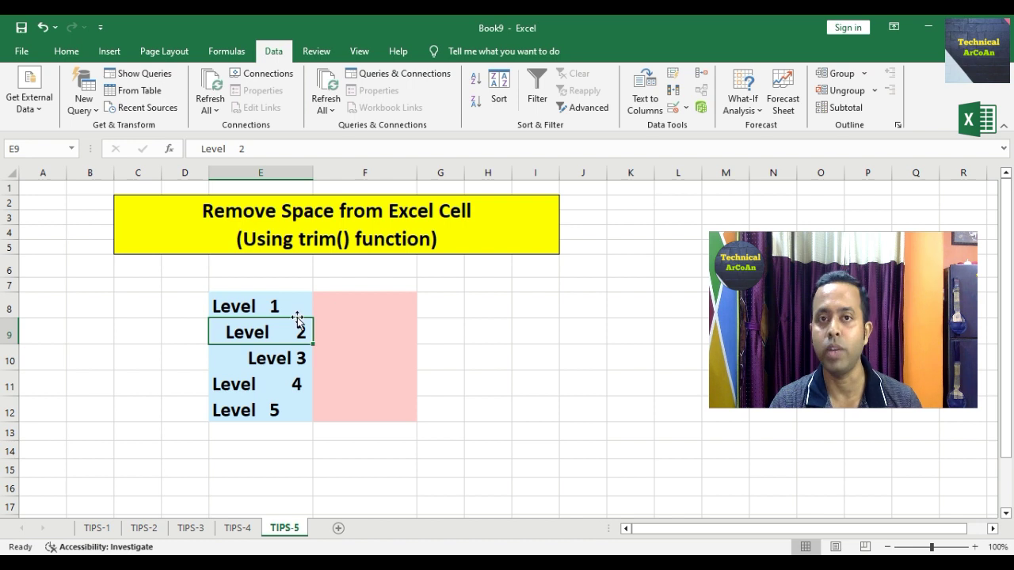
click(337, 312)
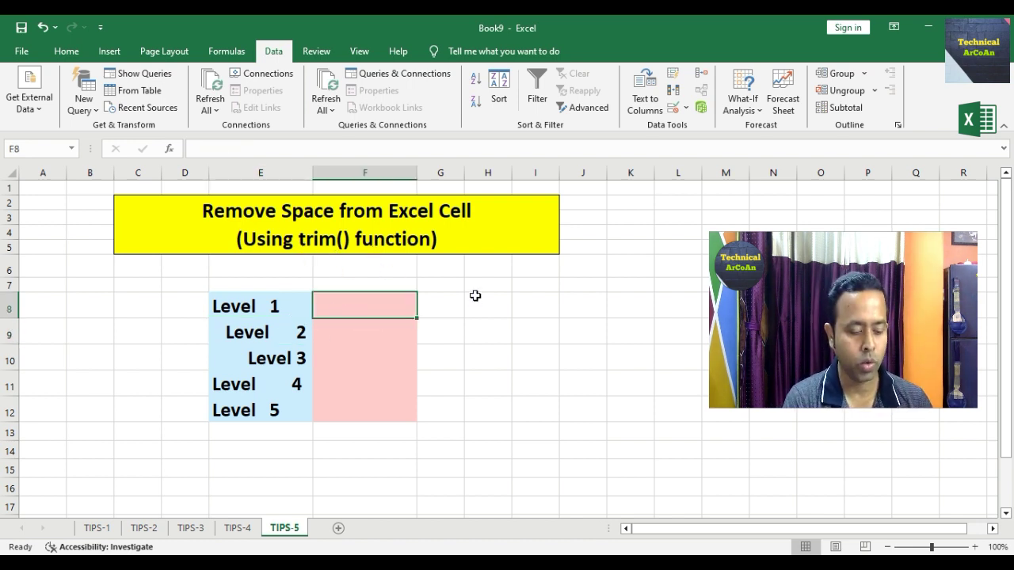
text(=TRIM()
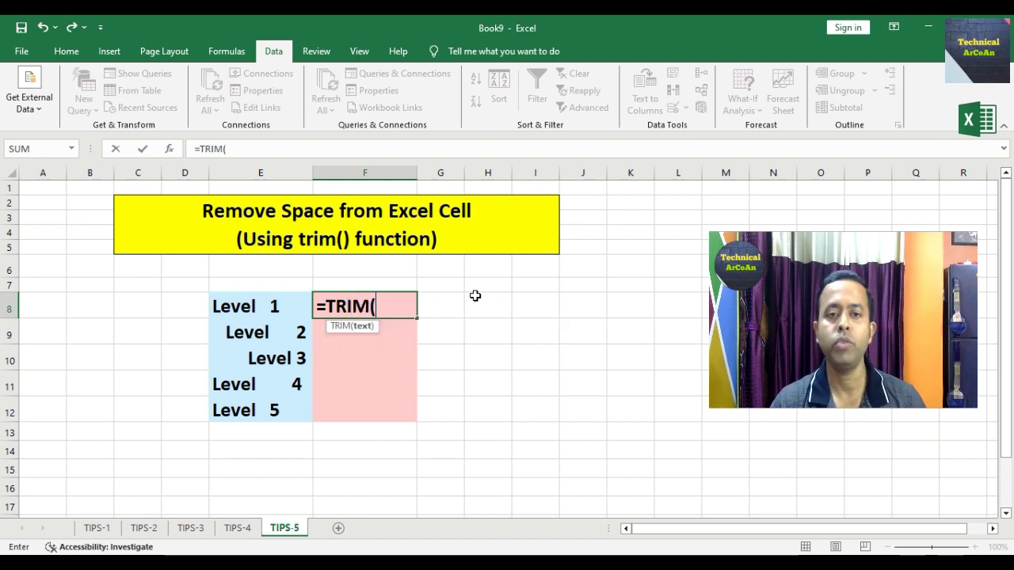
click(272, 312)
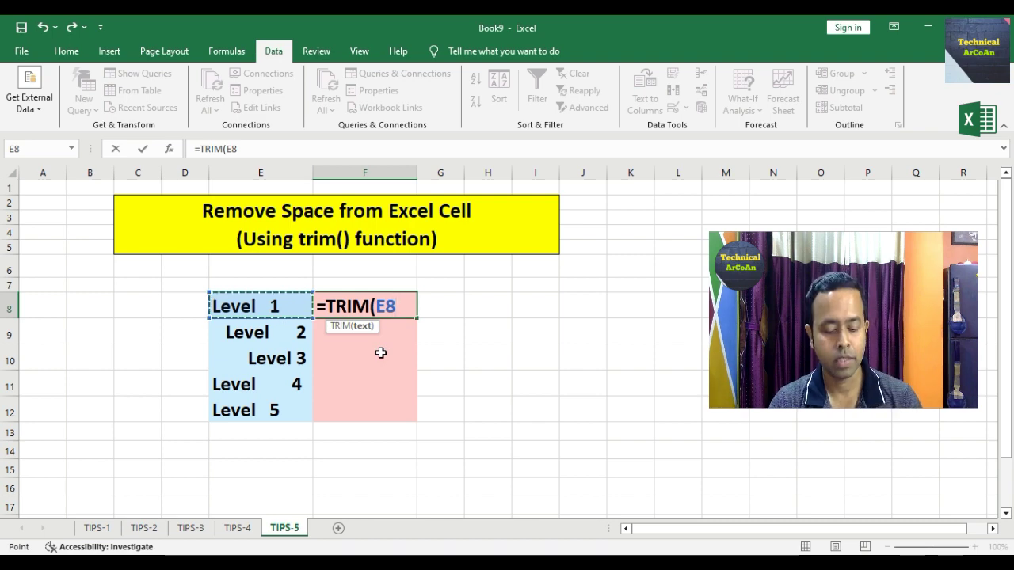
text())
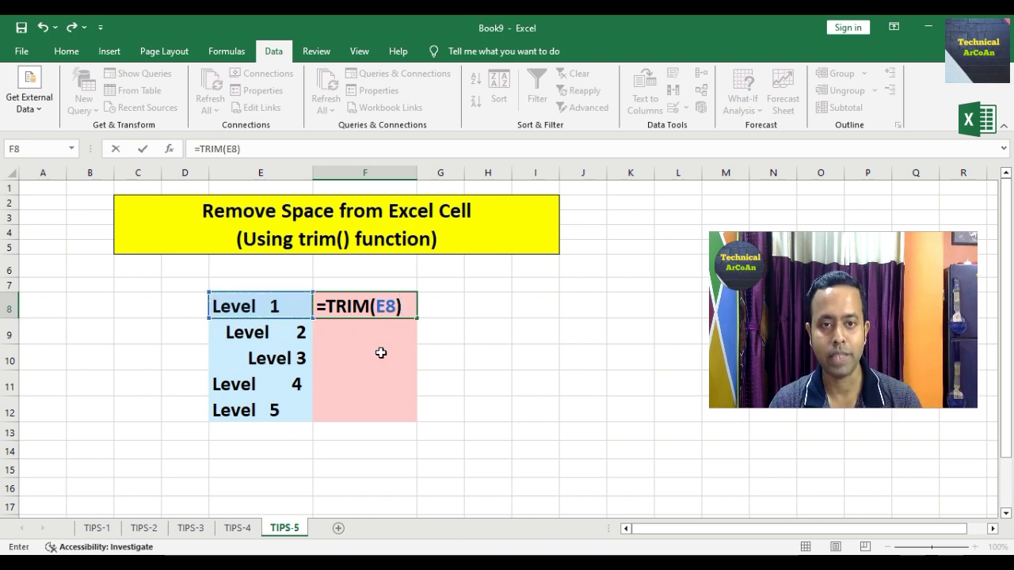
key(Return)
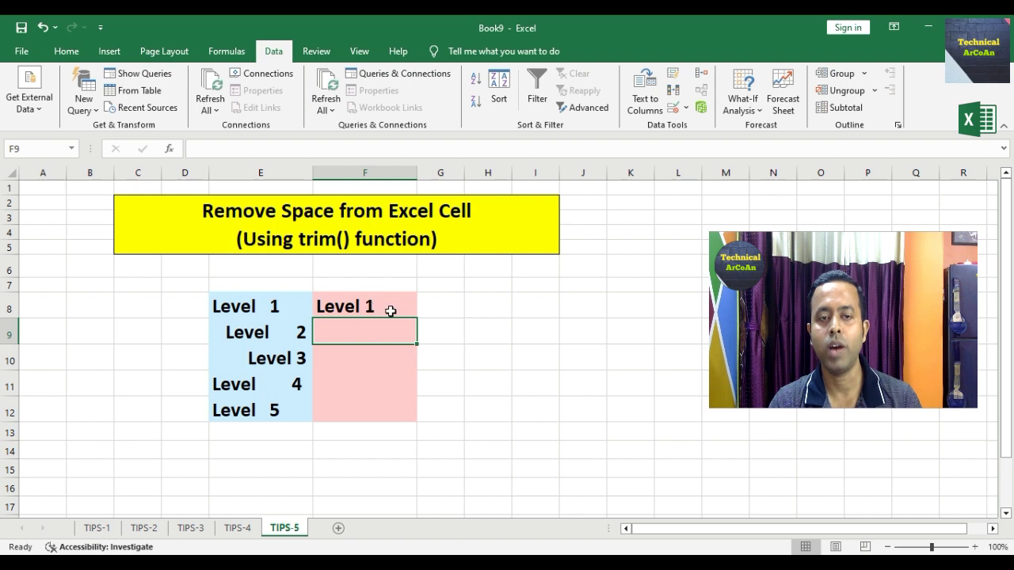
- Fill the TRIM formula from F8 down through F12
click(391, 311)
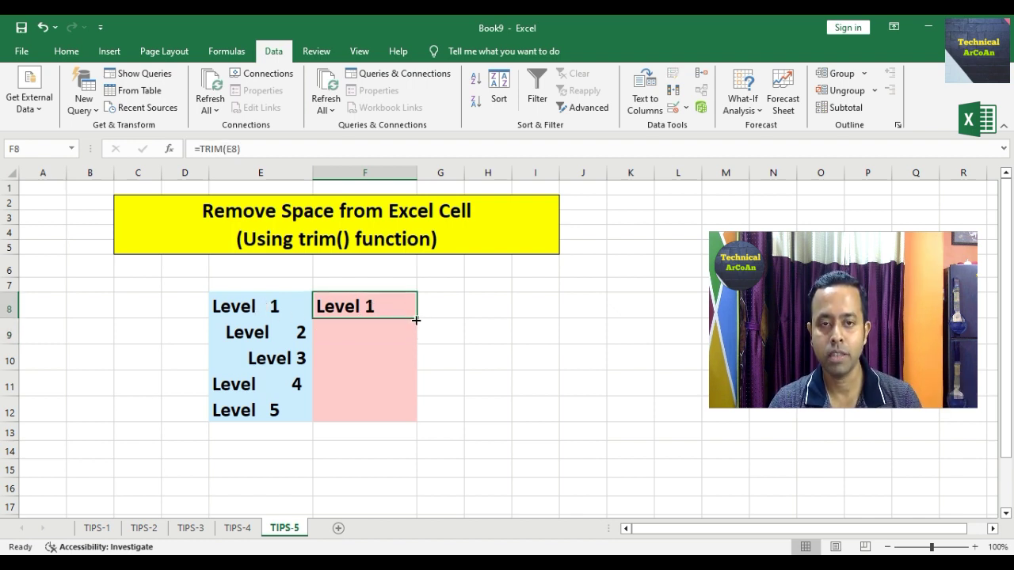
drag(416, 319, 408, 417)
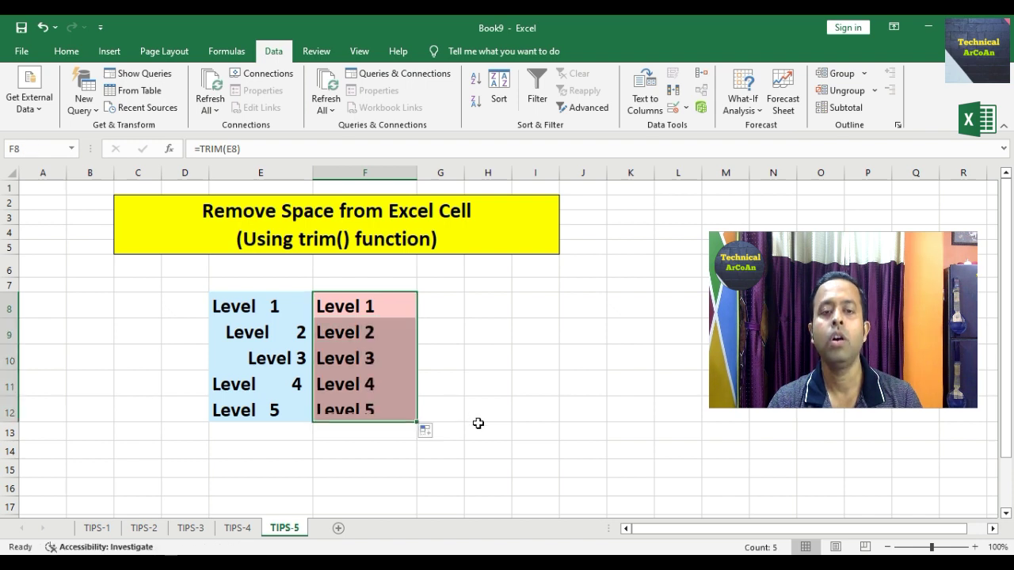
click(469, 435)
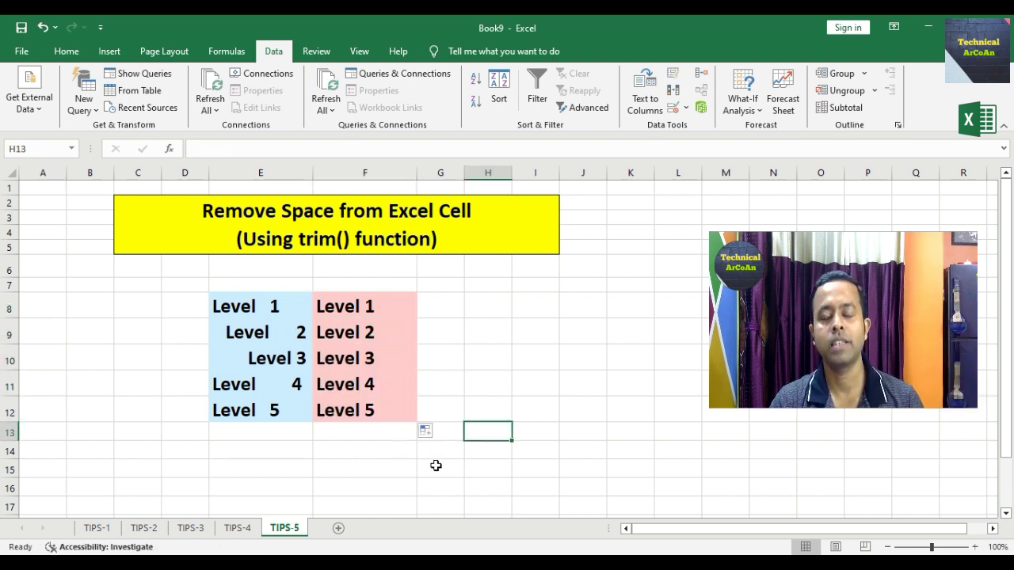